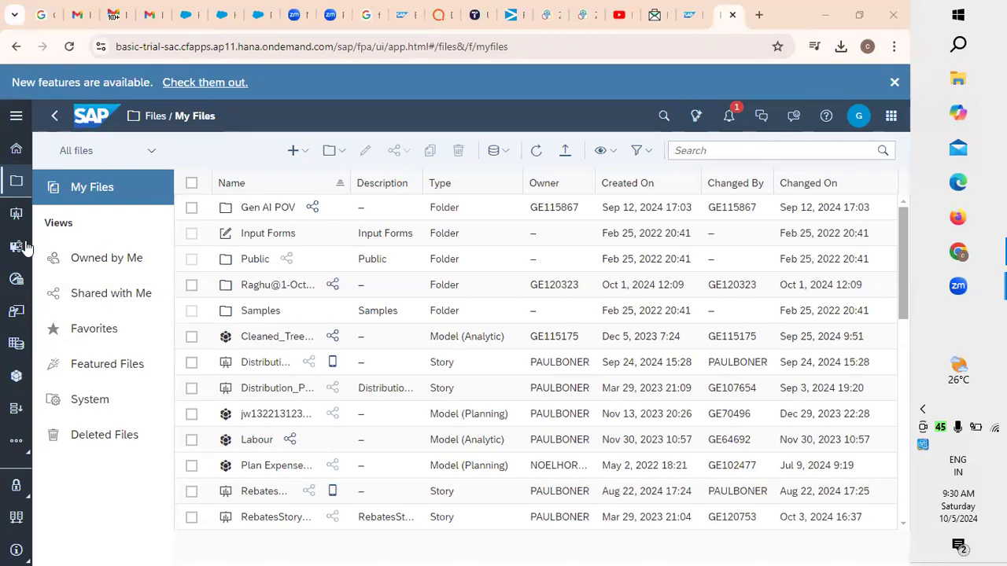
Open the Stories start page and review its creation options and templates
click(17, 214)
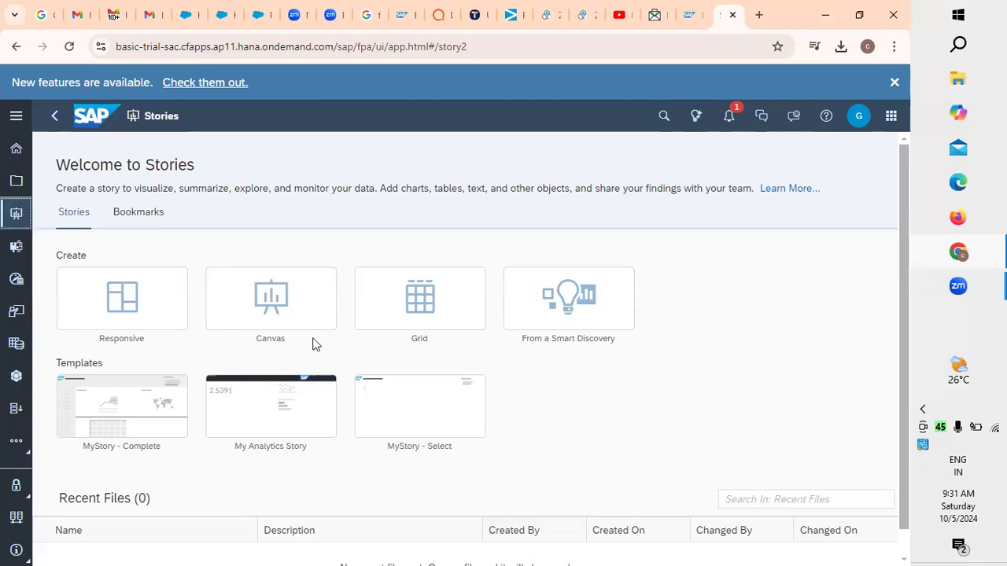
scroll(367, 335, down, 1)
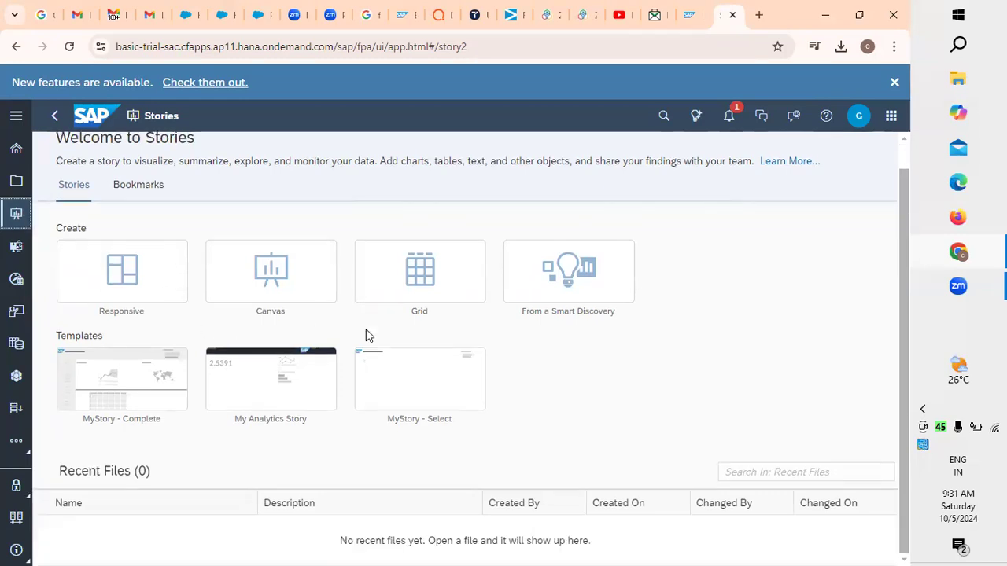
scroll(366, 328, up, 1)
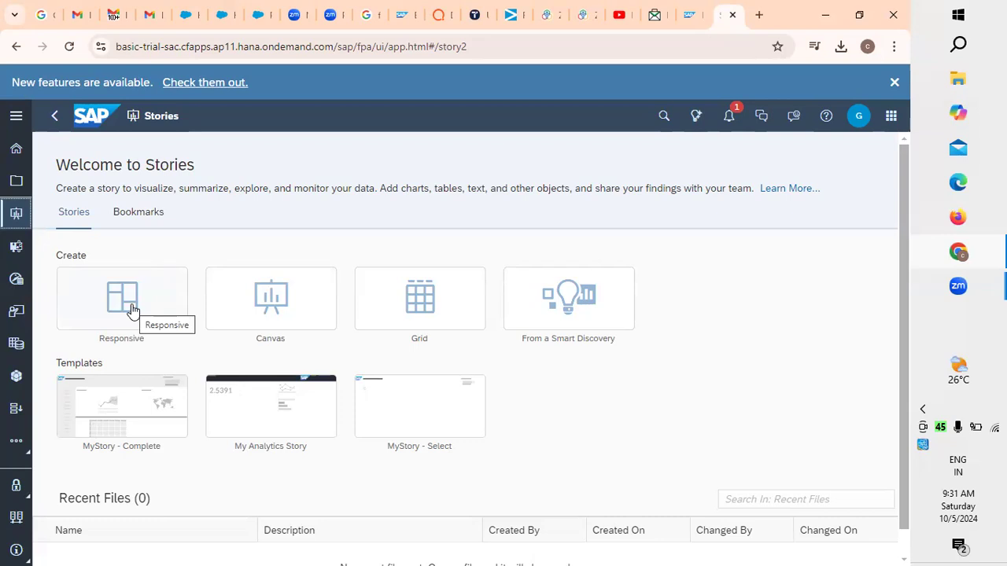
Start a new analytic application with the Optimized Design Experience (Redirected to Stories) mode
click(21, 249)
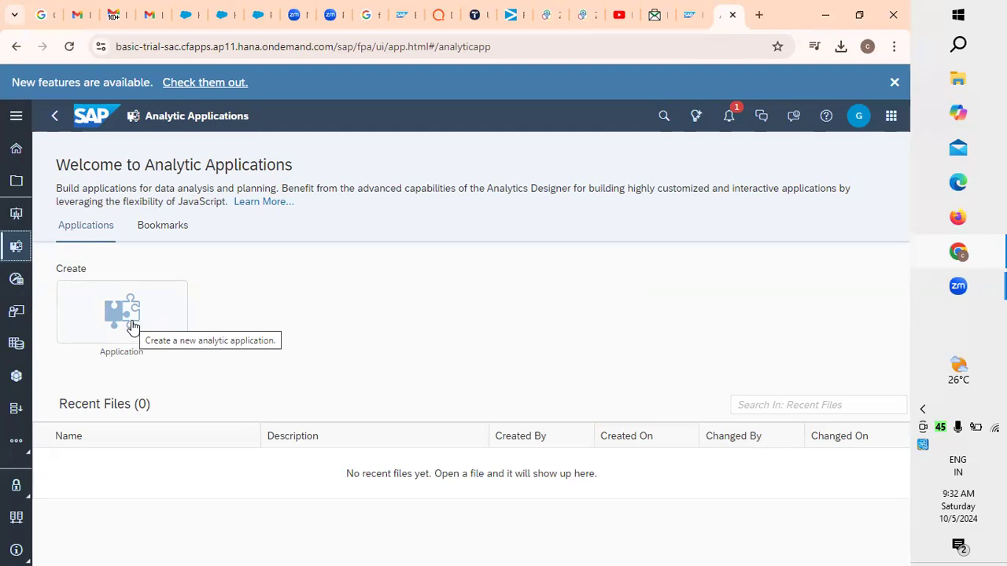
click(133, 326)
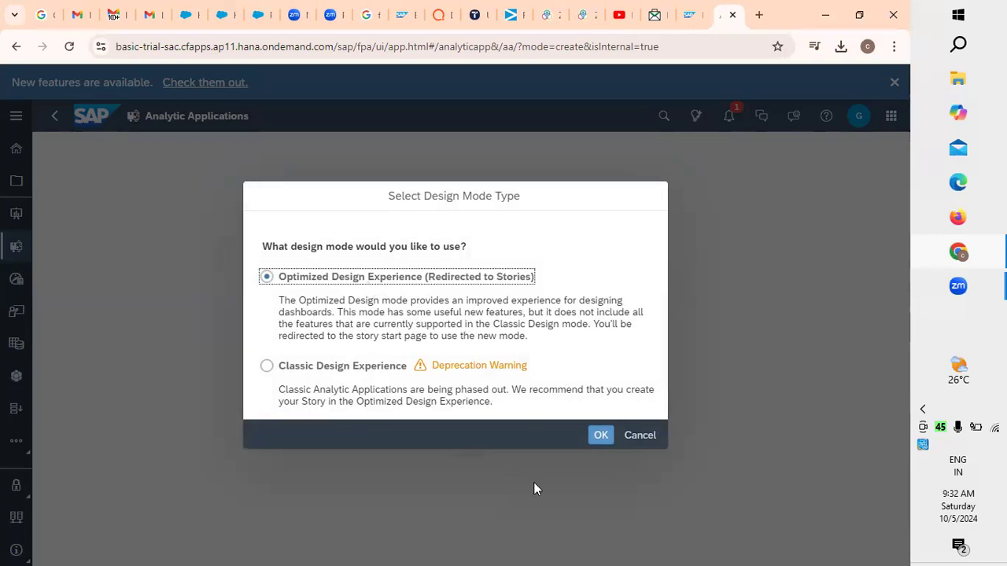
click(601, 436)
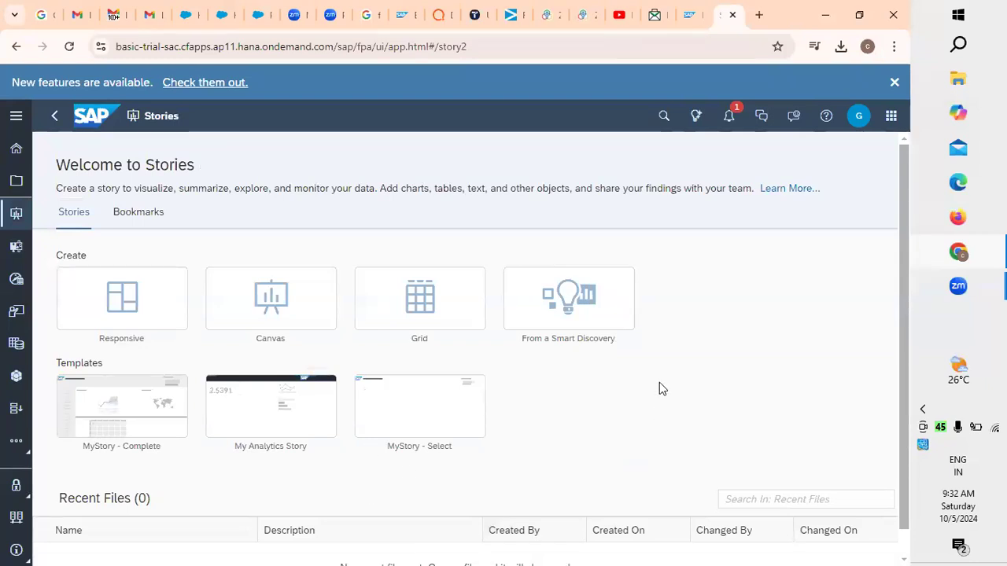
Create a story from the MyStory - Select template in Optimized Design Experience, dismissing the What's New introduction and the layout suggestions
scroll(622, 365, down, 1)
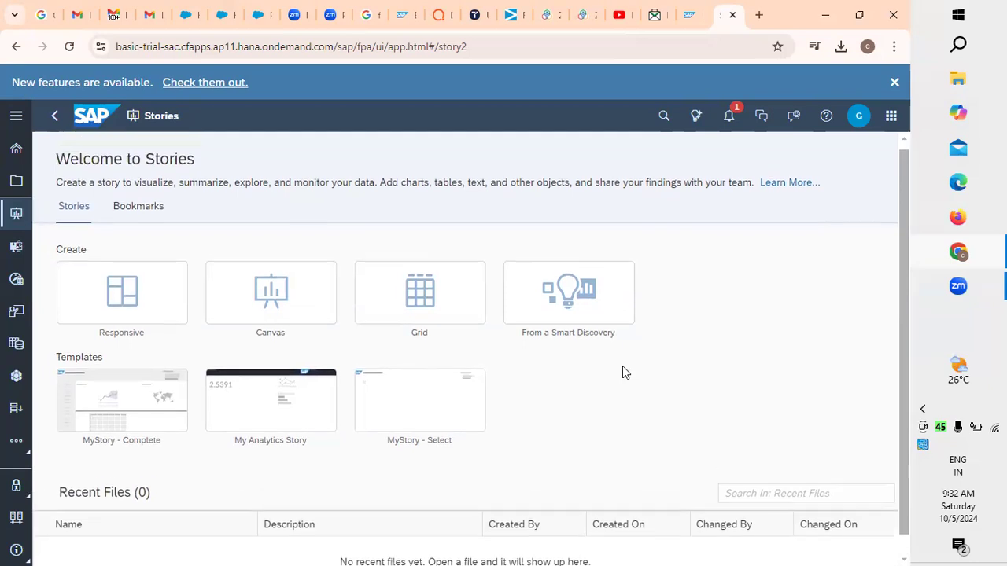
scroll(623, 372, up, 1)
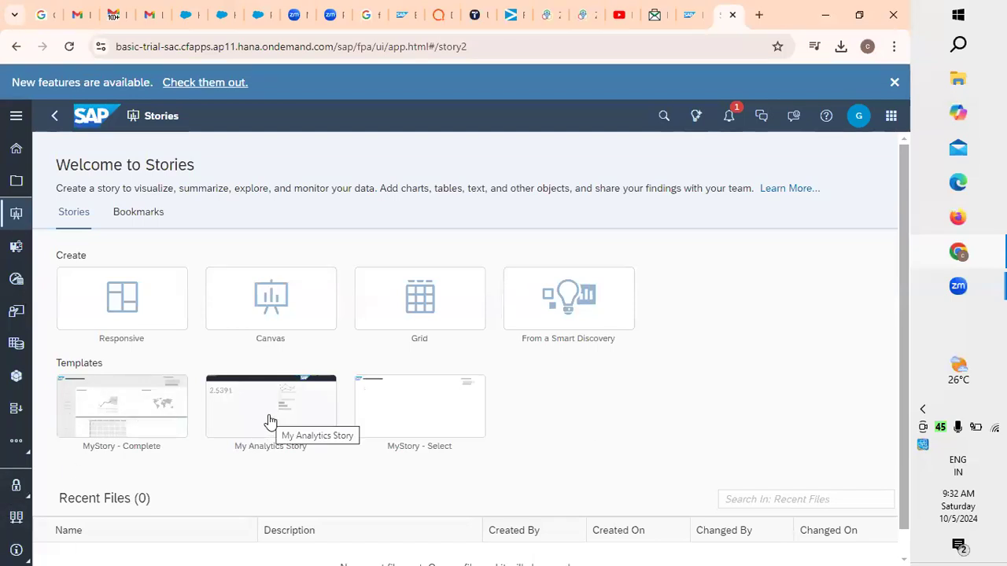
click(401, 403)
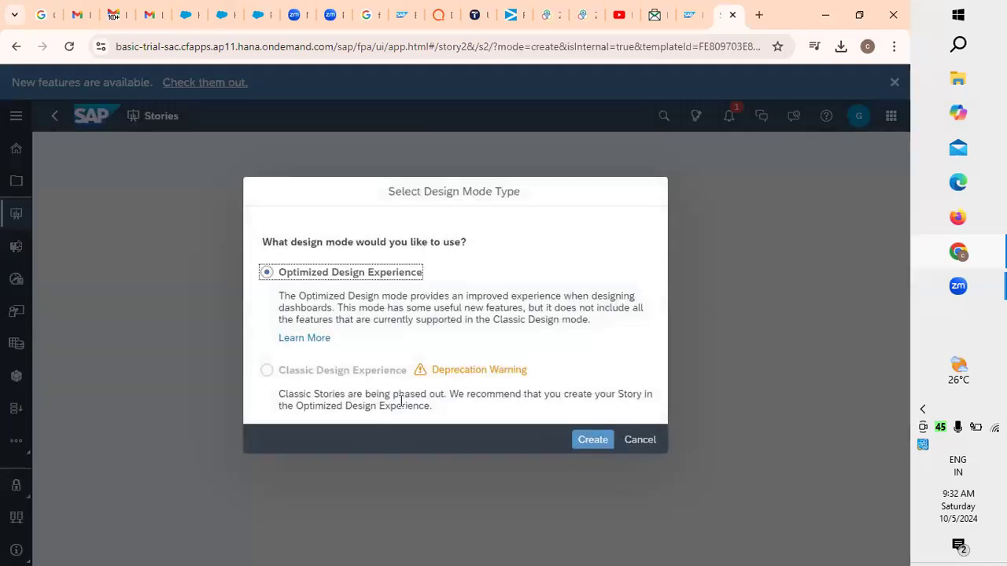
click(582, 442)
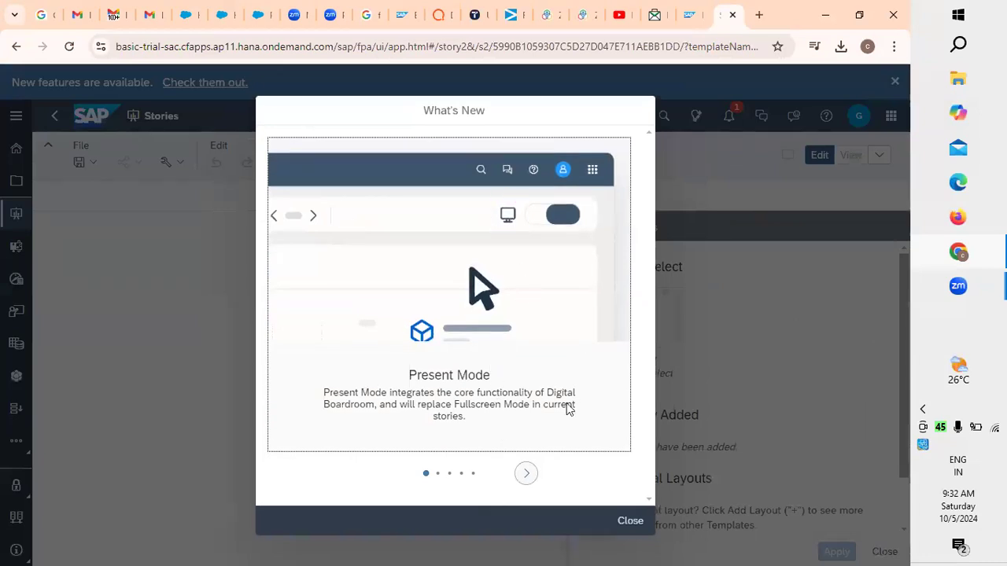
click(639, 529)
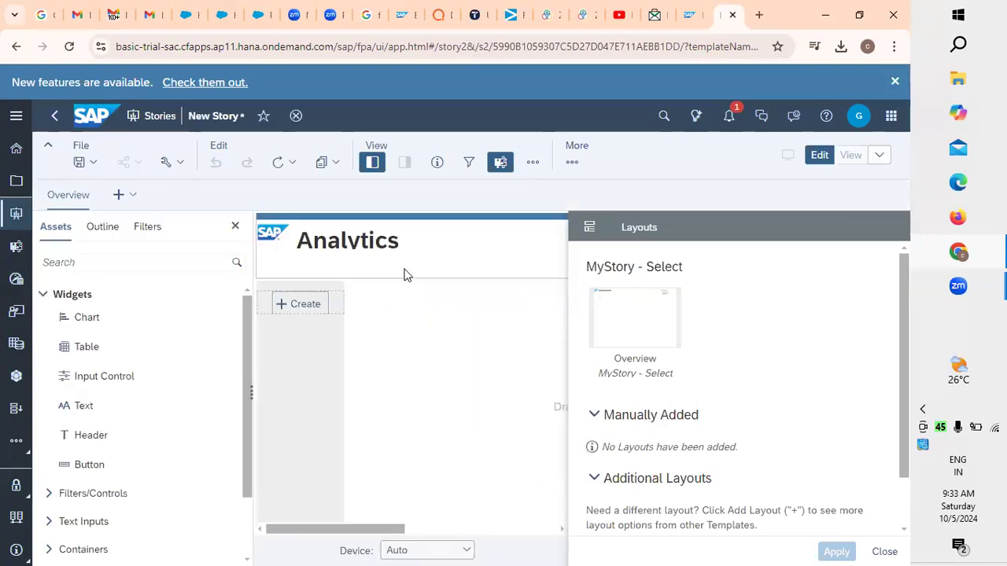
click(465, 266)
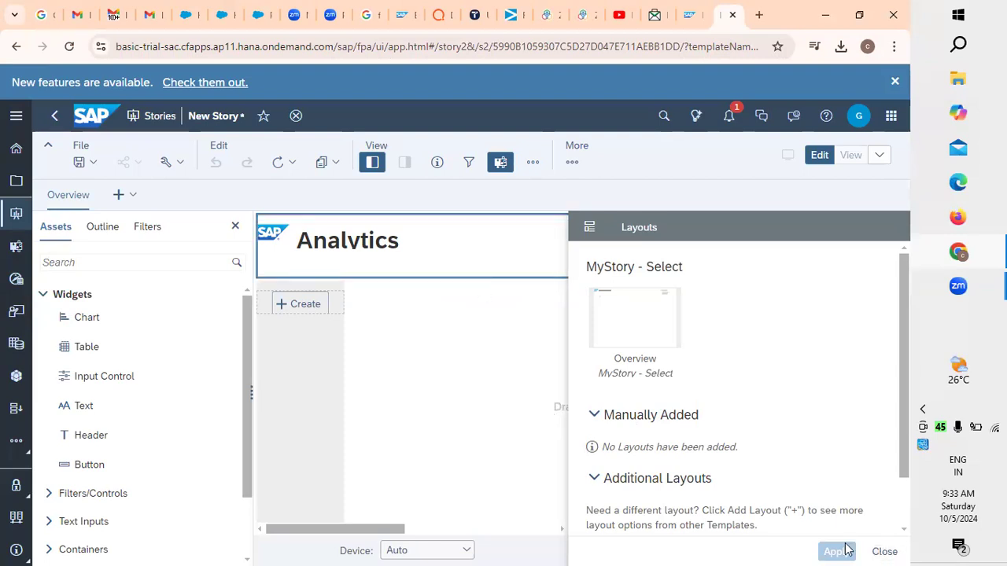
click(885, 551)
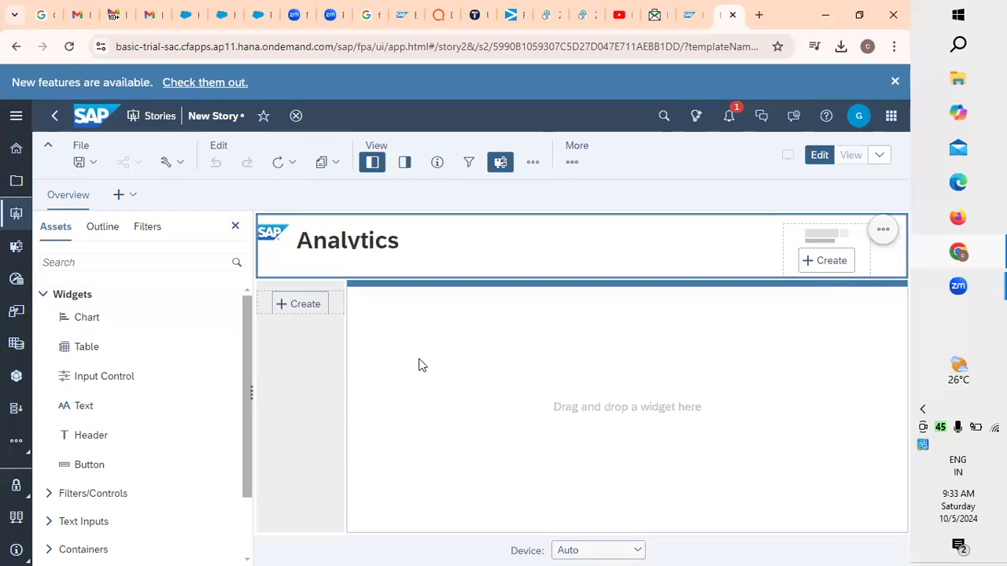
Examine the new story's filters, outline structure and available widgets, including the Filters/Controls group
click(297, 305)
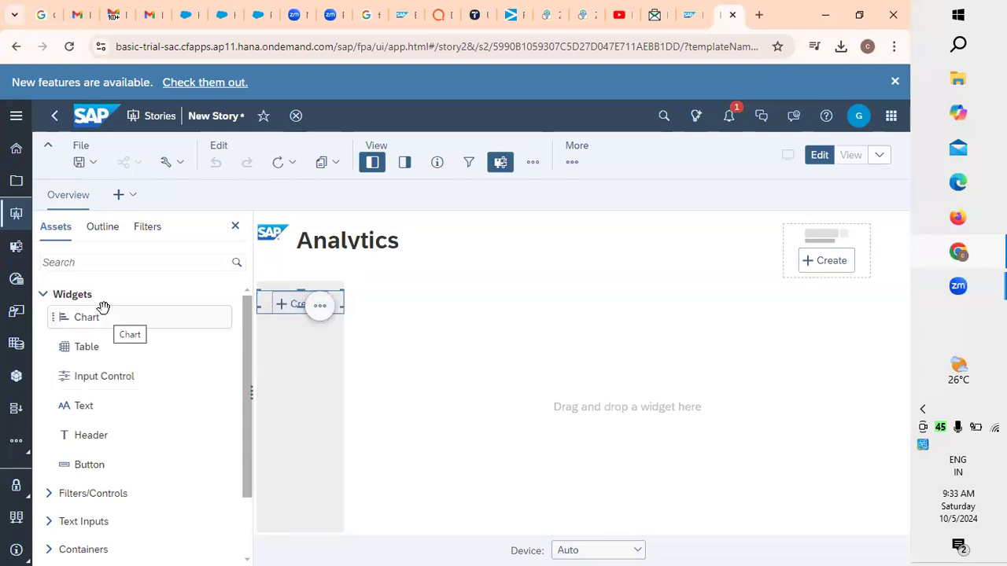
click(148, 227)
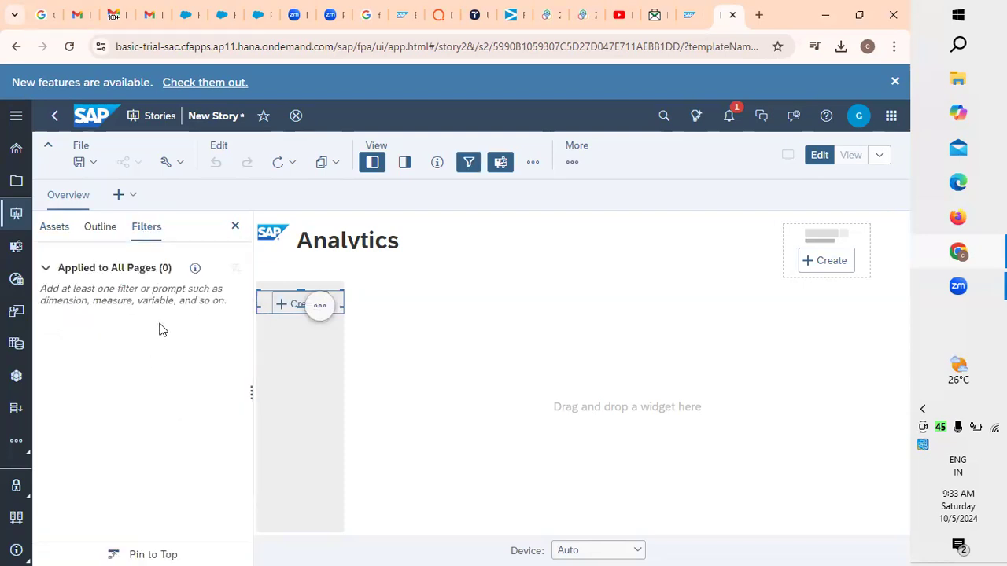
click(94, 230)
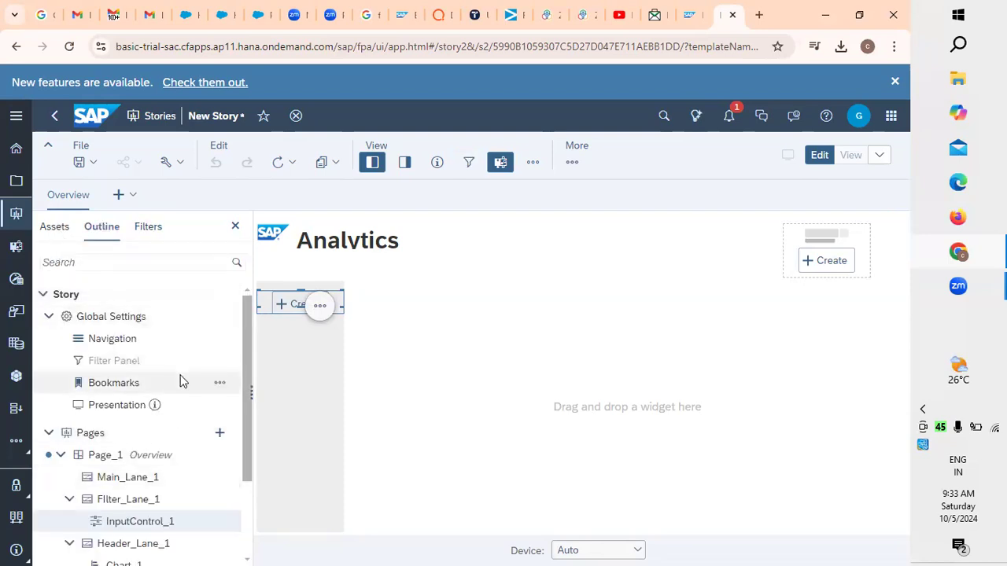
scroll(180, 383, down, 3)
scroll(157, 394, up, 3)
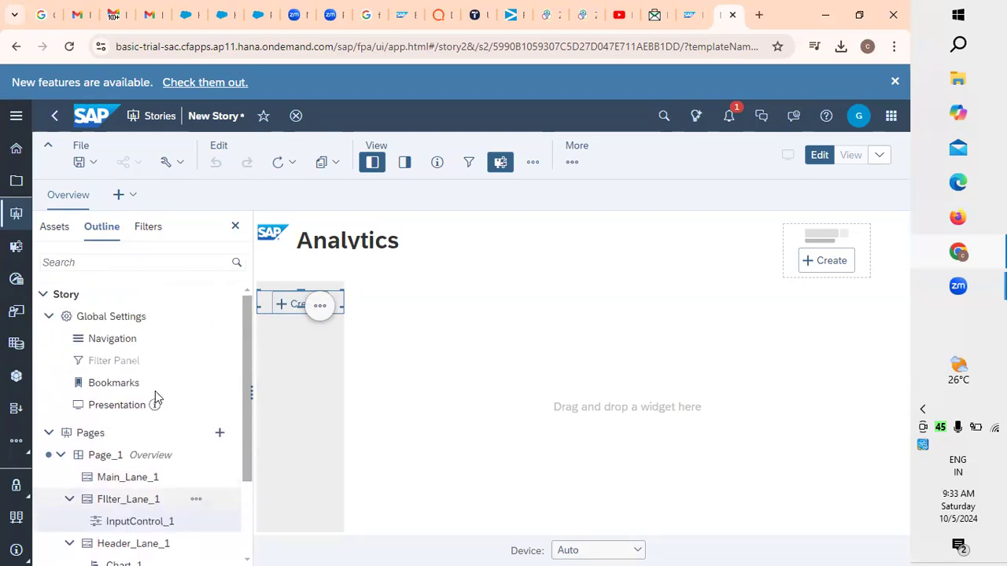
click(49, 228)
scroll(118, 337, down, 2)
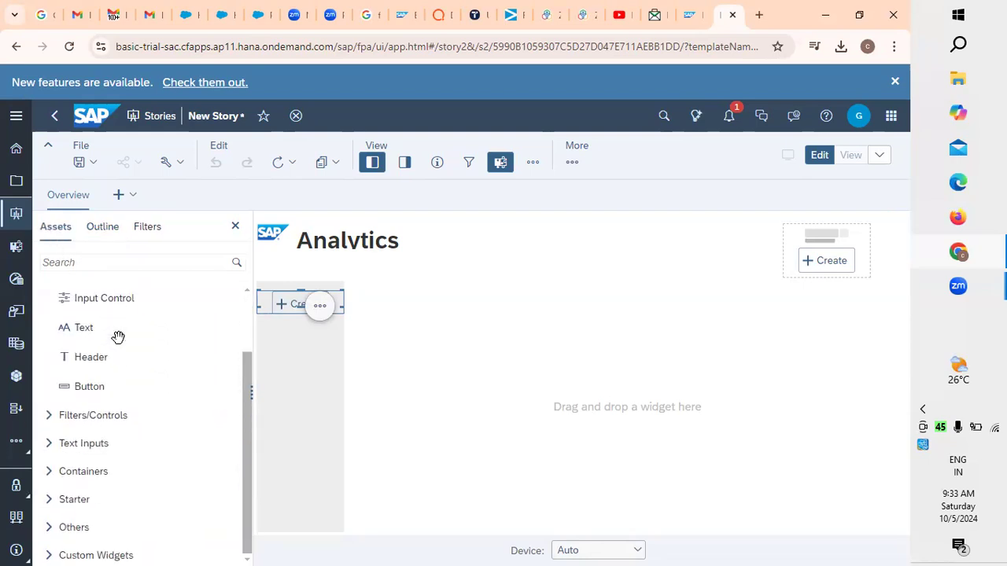
click(49, 417)
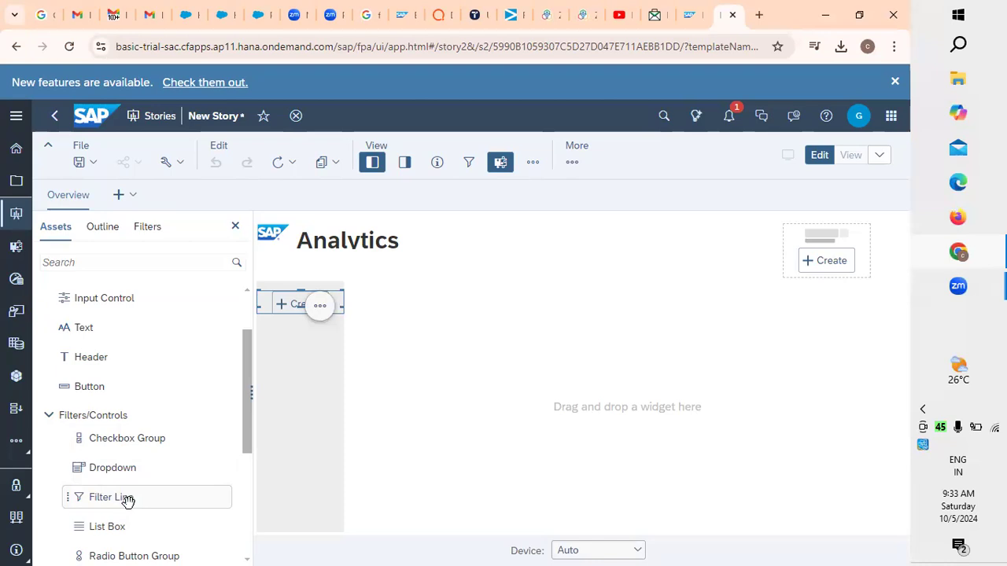
click(50, 417)
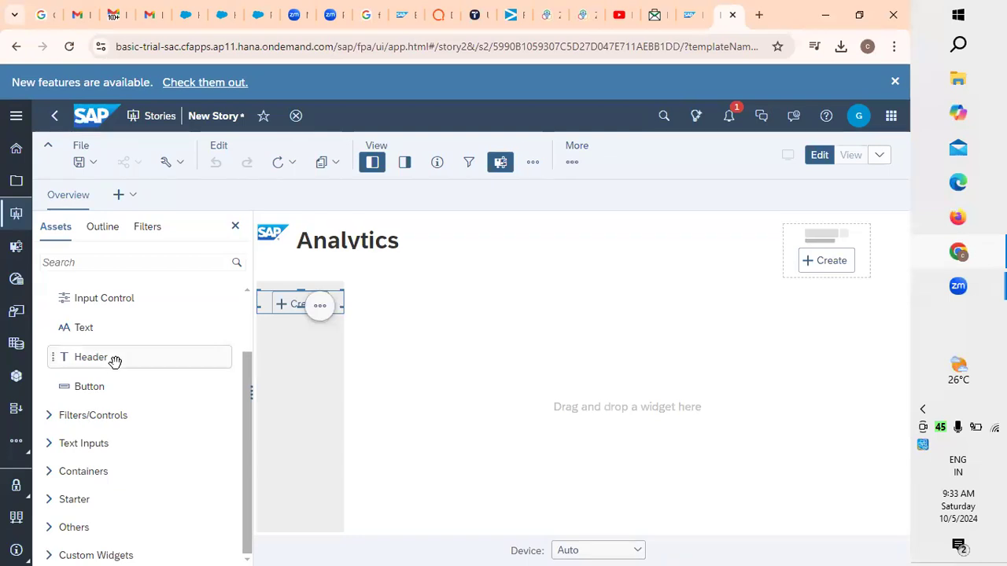
scroll(115, 361, up, 1)
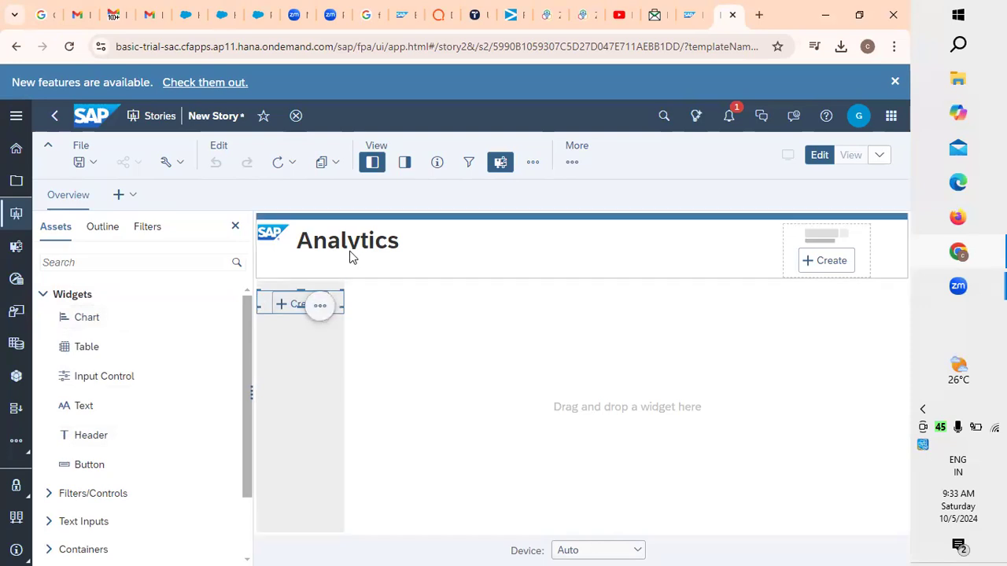
Open the data source selection for the header's chart placeholder and inspect My Files, the Catalog and the first Datasphere connection
click(832, 261)
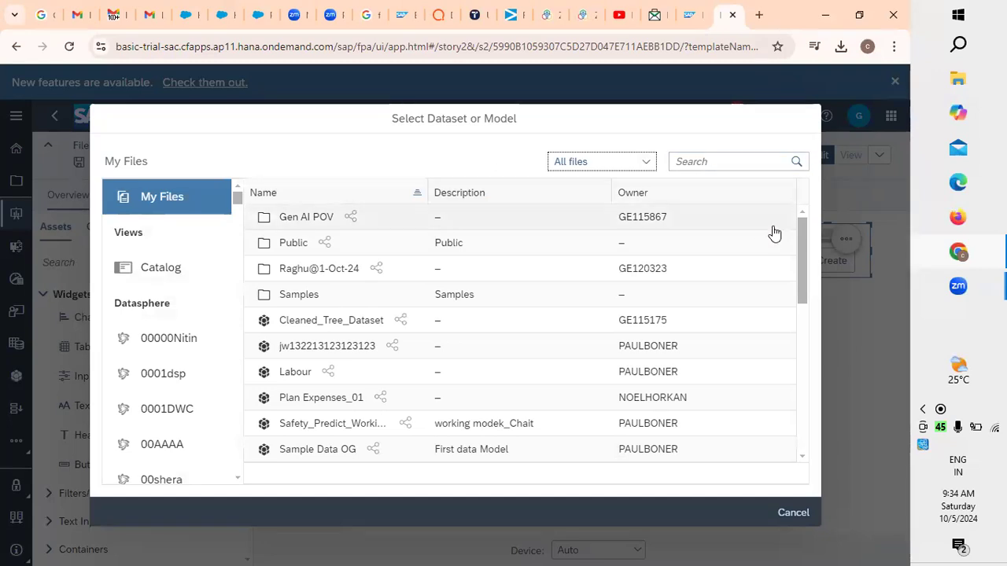
drag(793, 236, 804, 216)
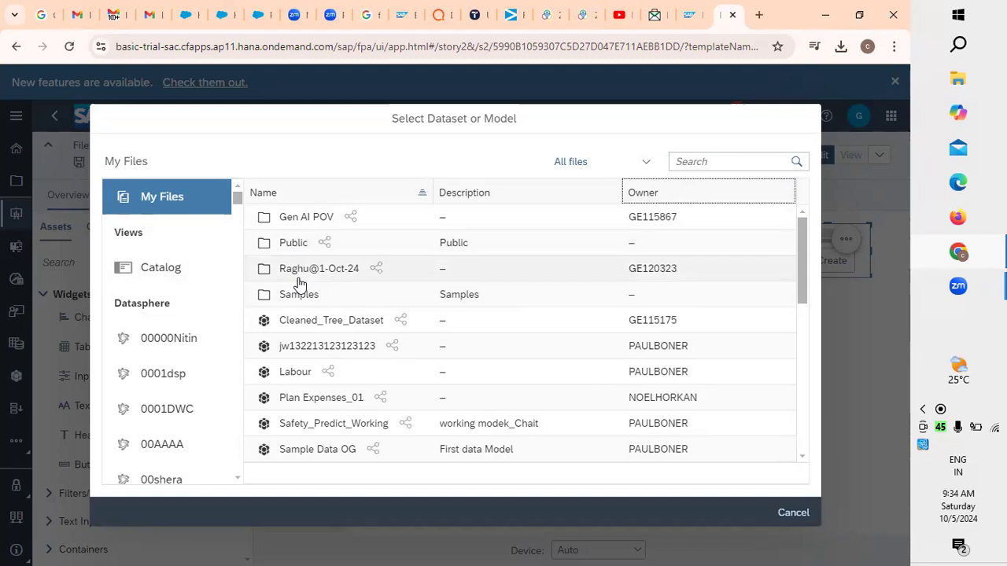
drag(805, 268, 788, 131)
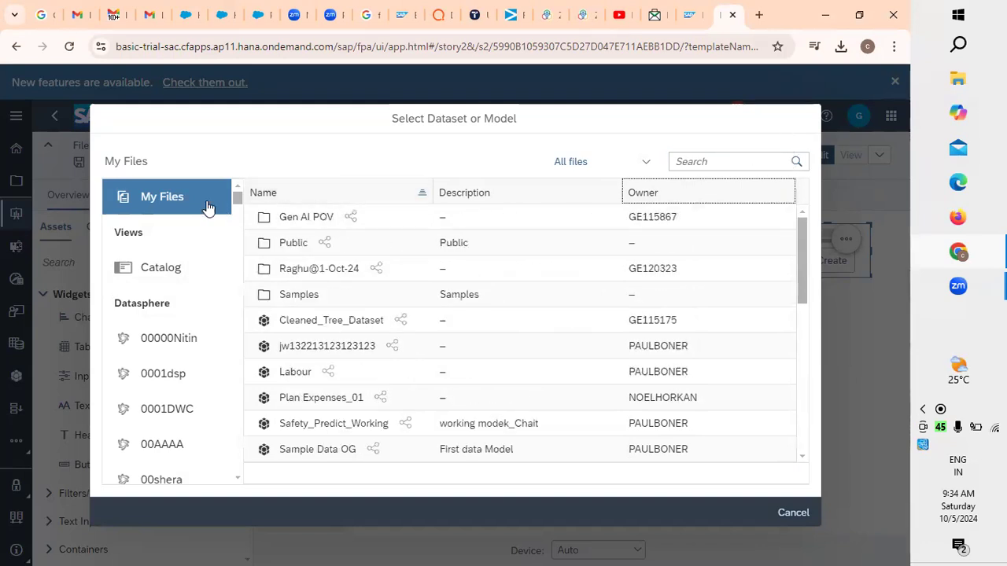
click(166, 280)
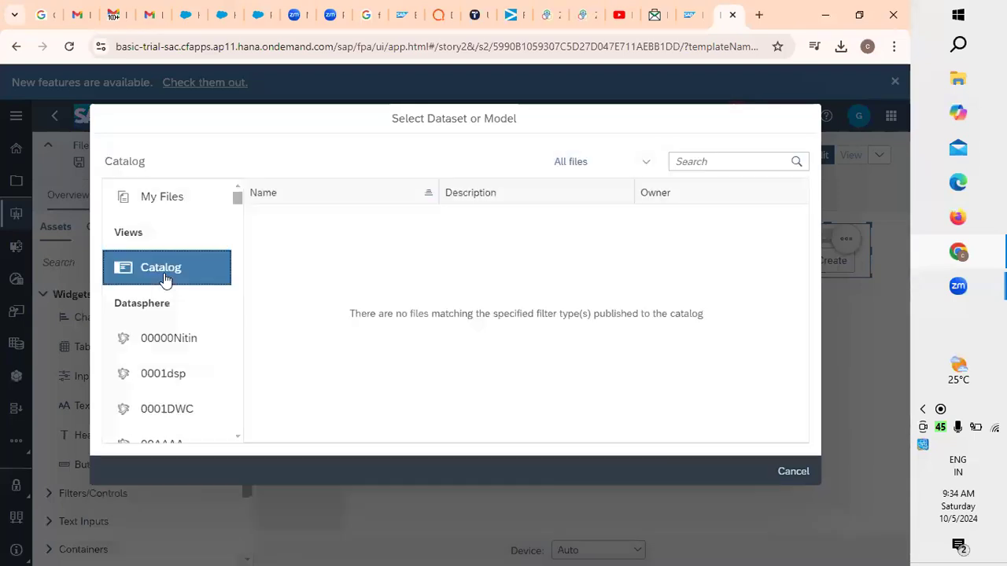
click(182, 363)
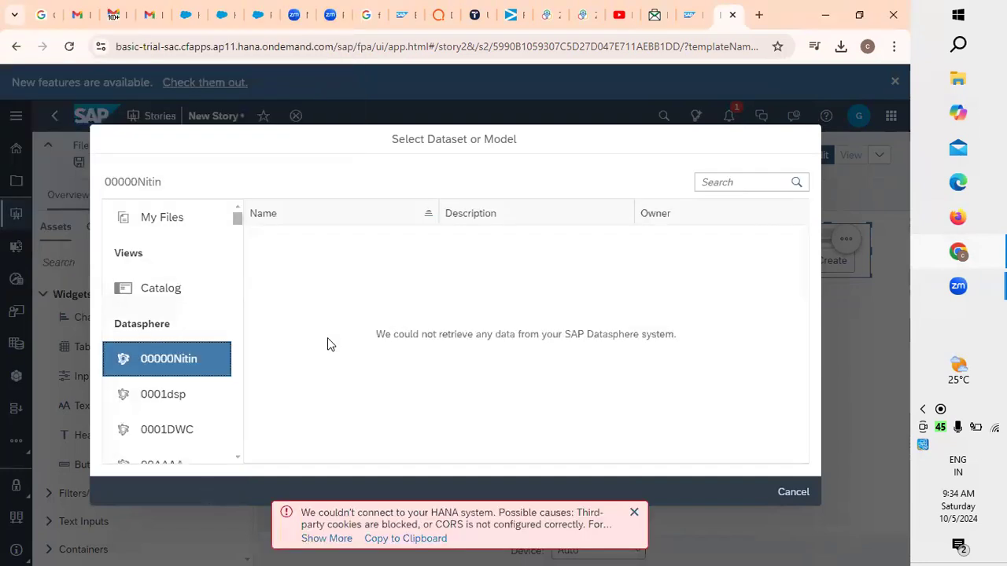
click(634, 514)
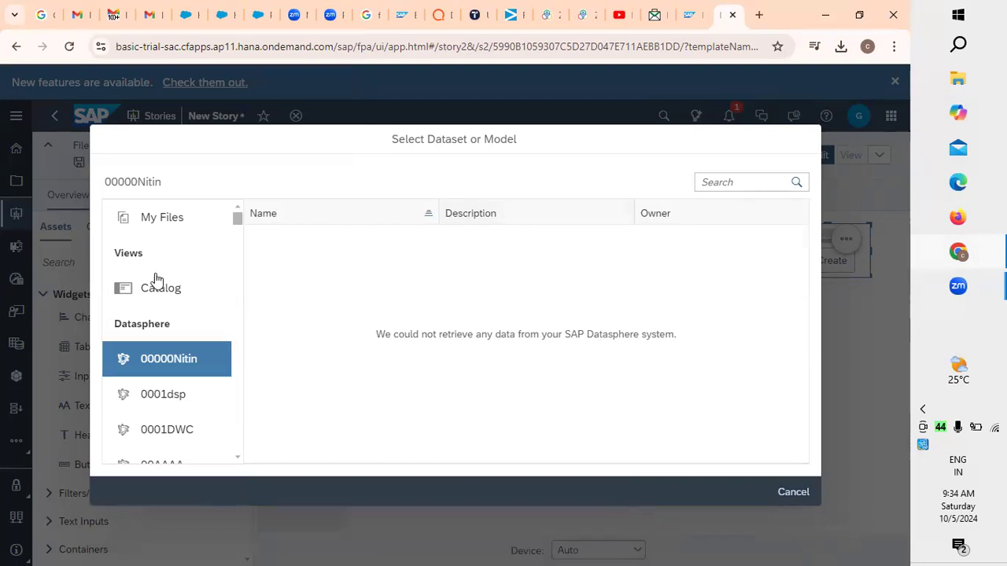
Browse the datasets and models in My Files and the list of Datasphere connections, leaving the selection without choosing one
click(144, 216)
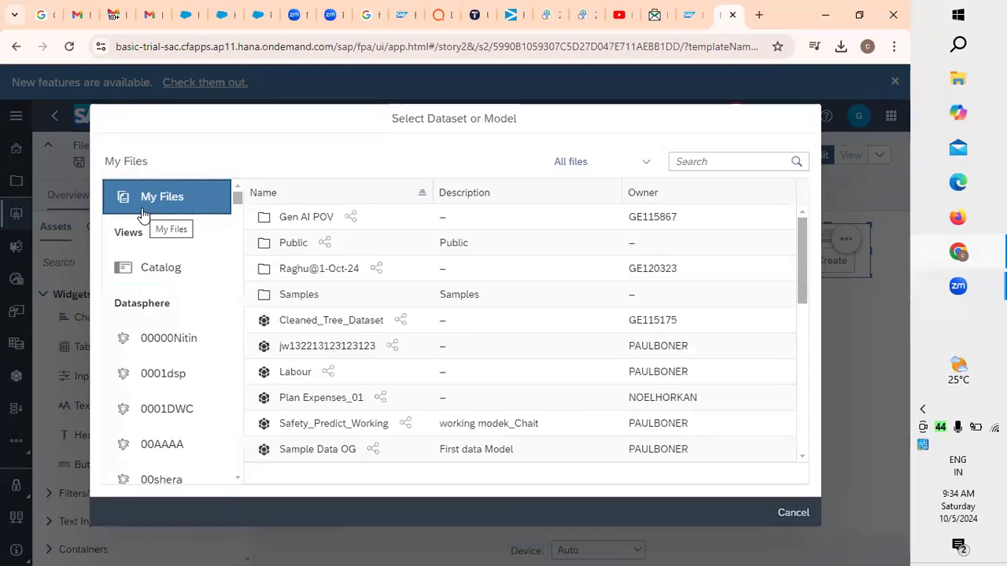
scroll(361, 370, down, 3)
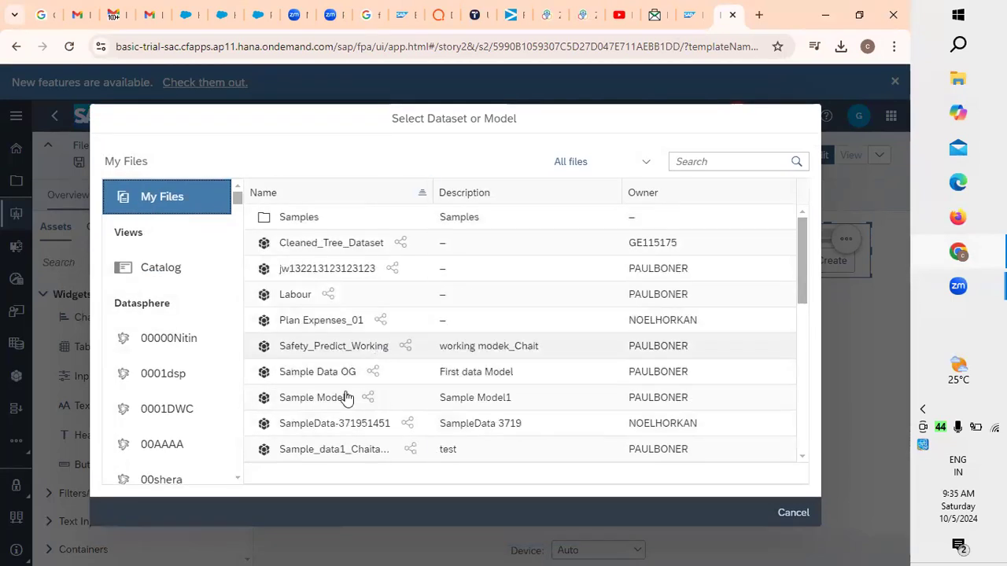
scroll(176, 370, down, 2)
scroll(177, 369, down, 3)
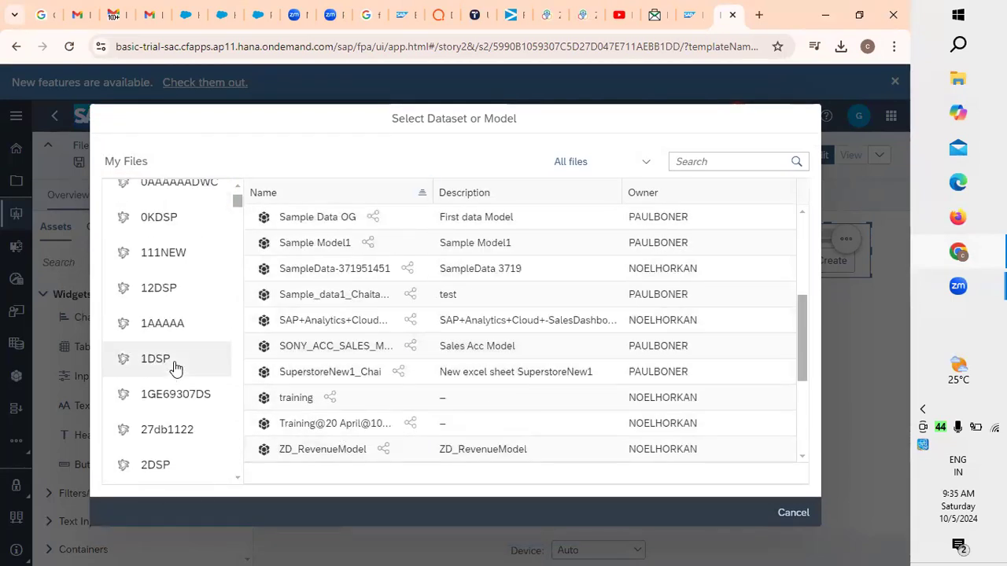
scroll(176, 369, up, 5)
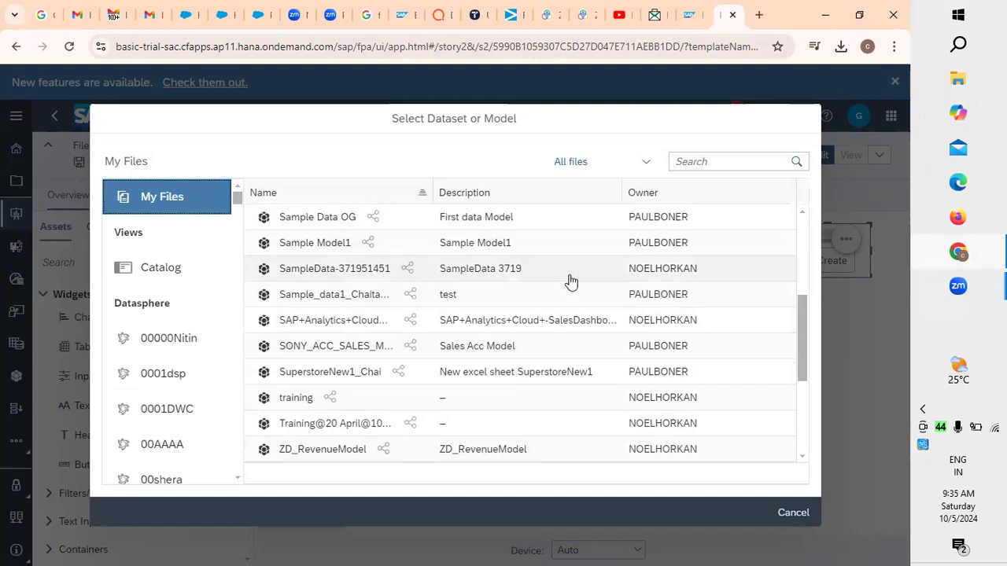
scroll(485, 294, up, 4)
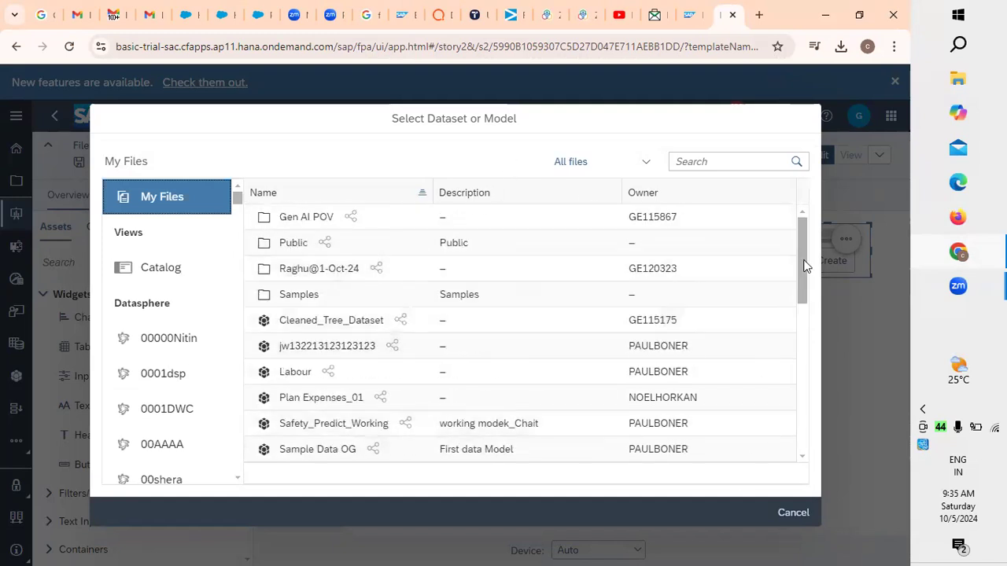
click(796, 513)
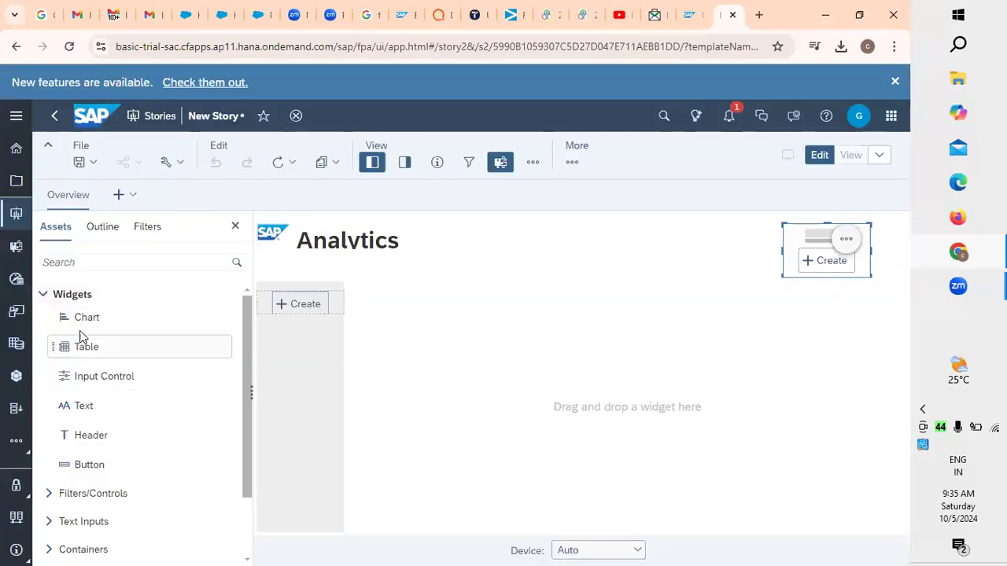
Try to add a Chart widget to the main area of the Overview page, cancelling the dataset or model selection
drag(81, 317, 482, 317)
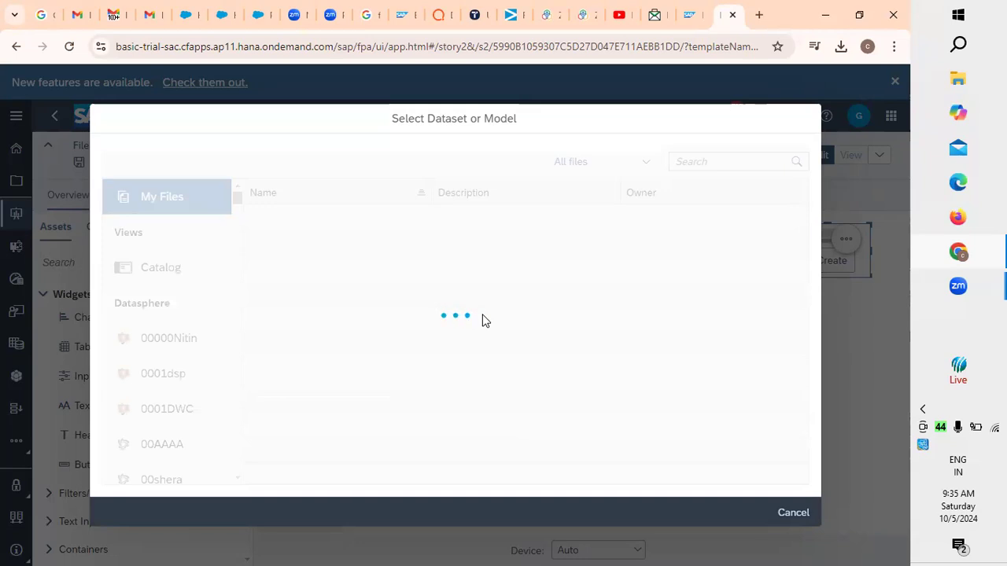
click(796, 513)
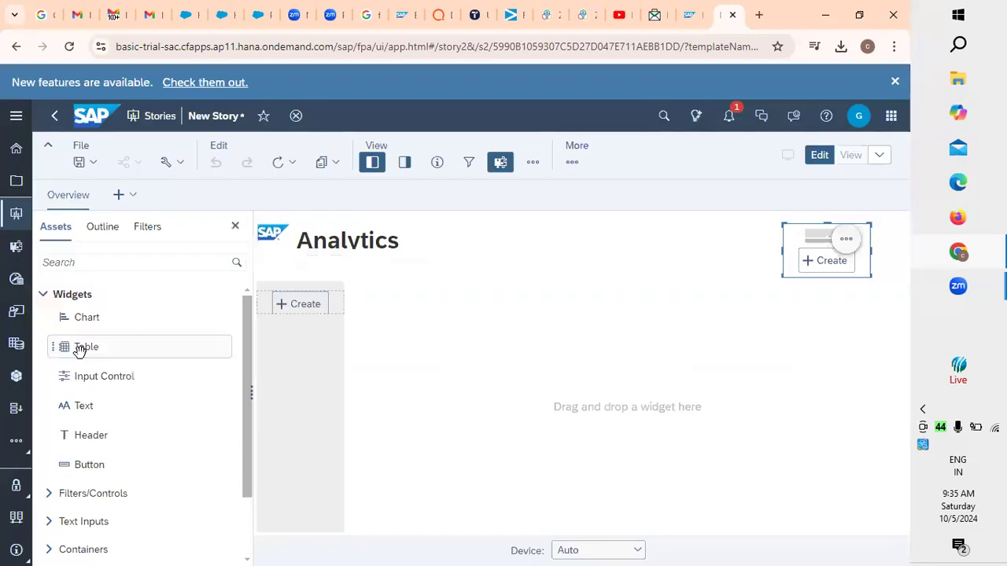
drag(78, 347, 454, 297)
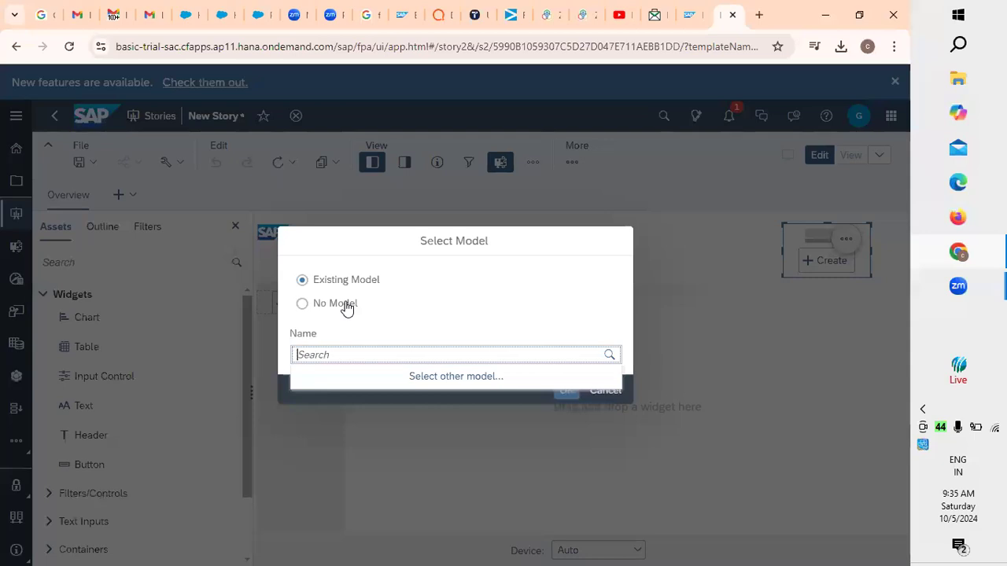
click(420, 378)
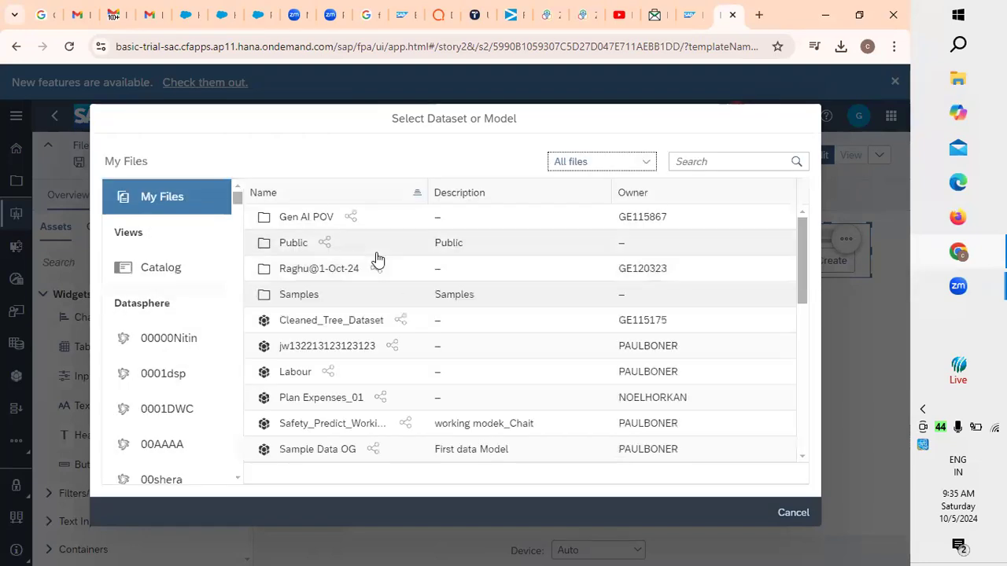
click(792, 516)
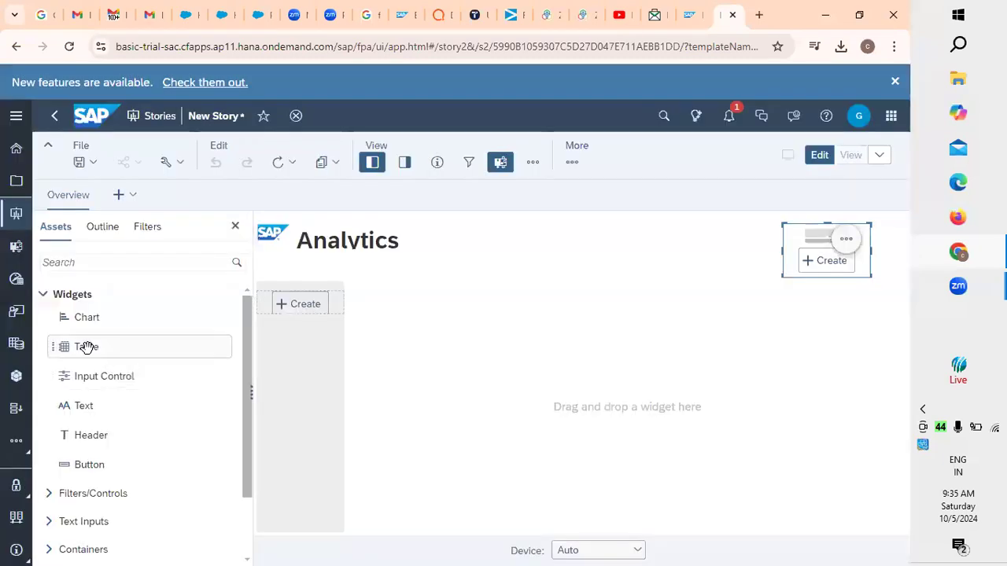
Add a Table widget with No Model to the header area of the Overview page, leaving its data source empty
drag(82, 347, 449, 272)
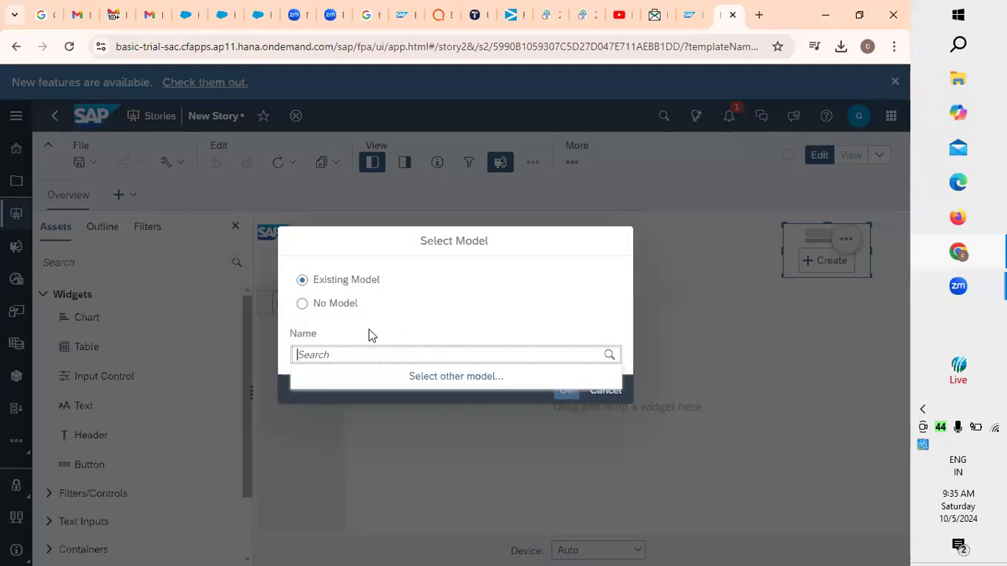
click(336, 305)
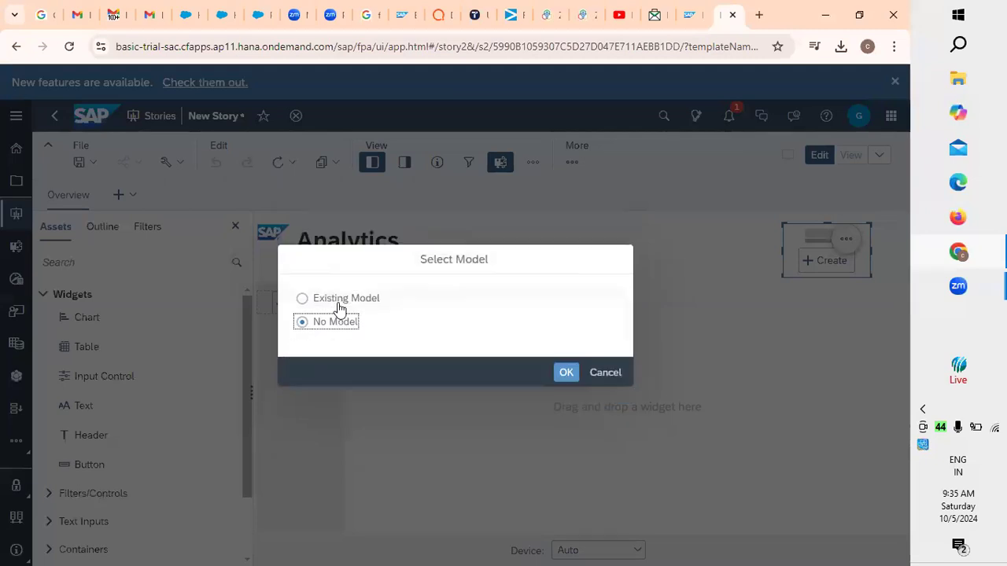
click(562, 375)
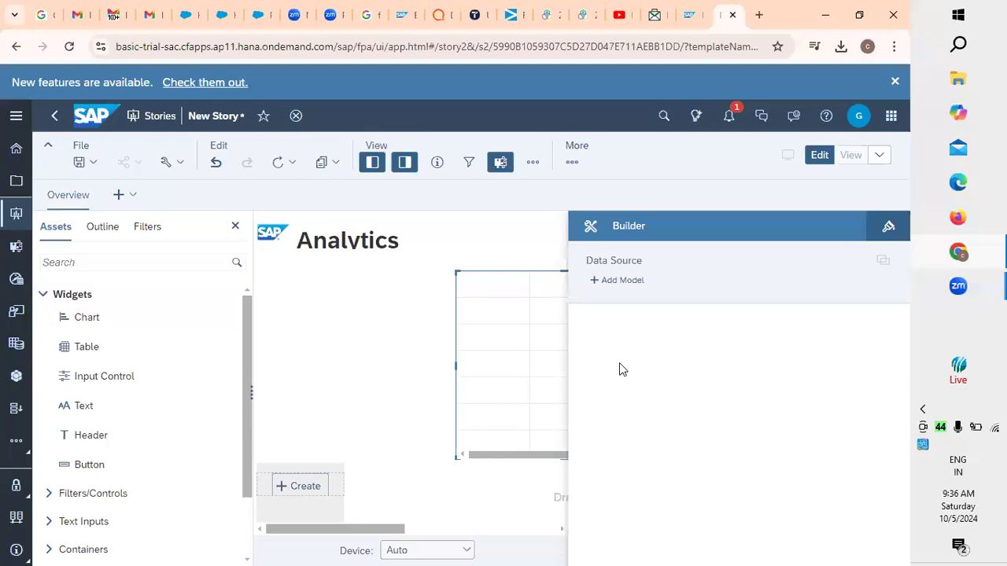
click(633, 281)
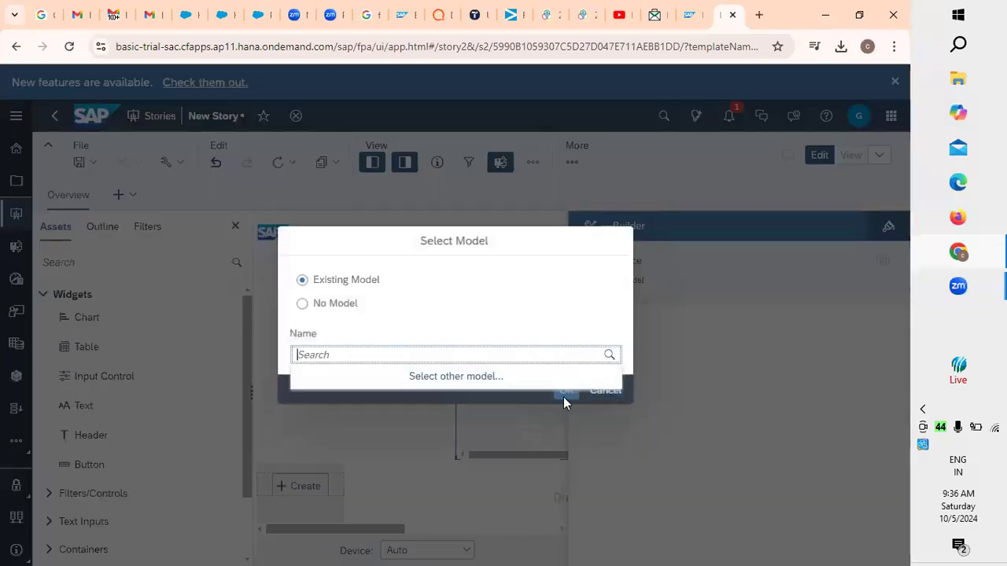
click(597, 400)
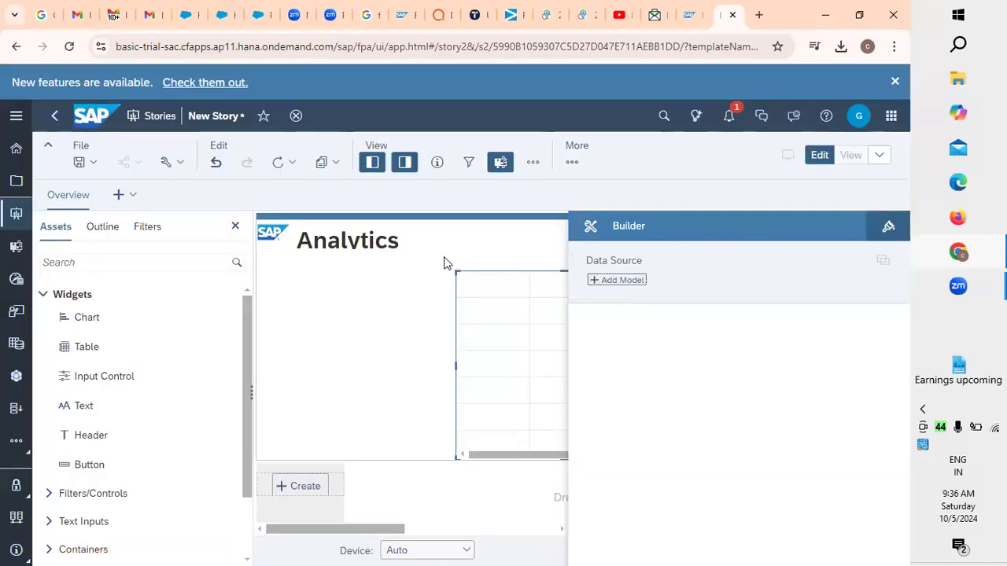
click(491, 349)
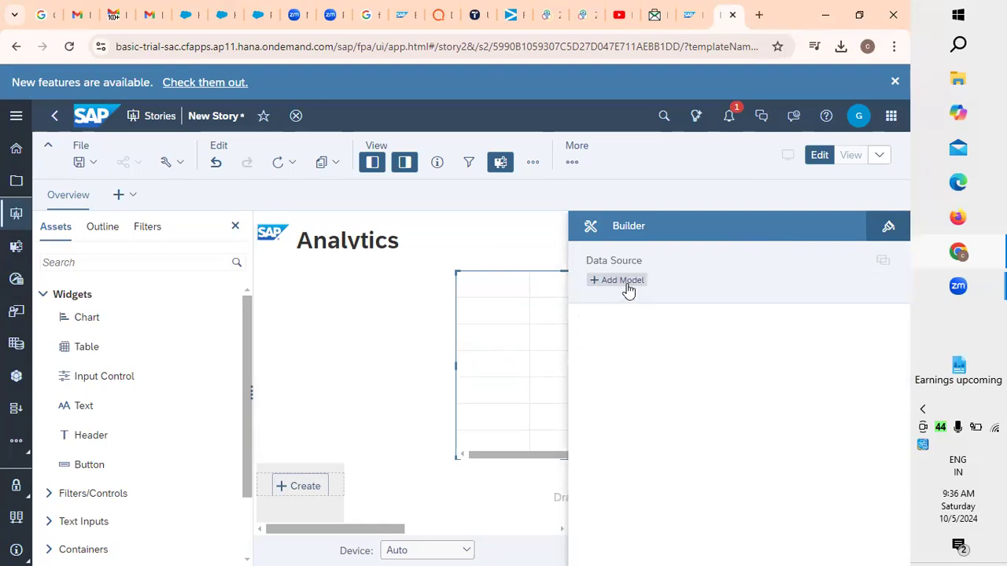
Activate the header area's responsive rule, set its widget position to Auto-Flow and review the widget size and visibility options
click(551, 308)
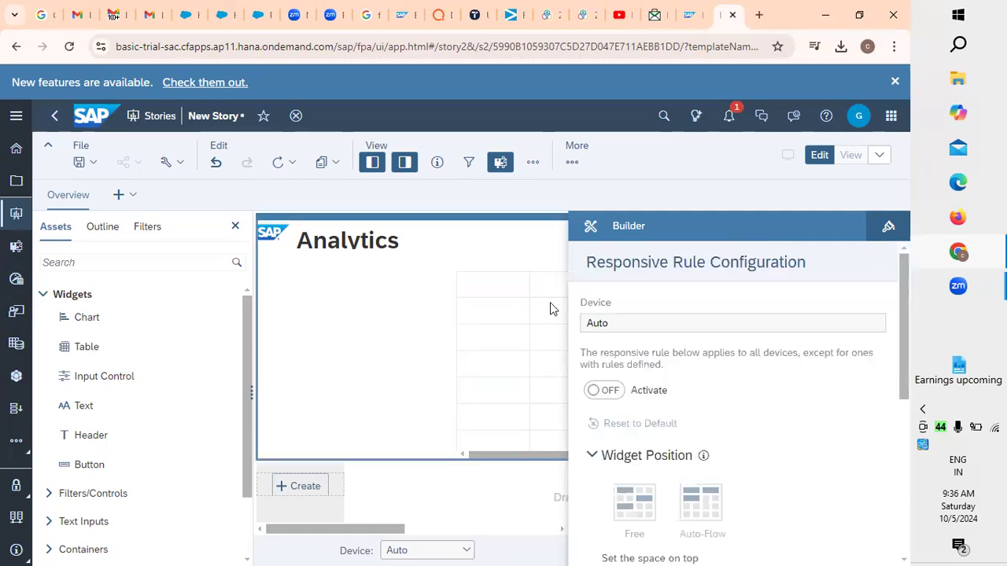
click(616, 401)
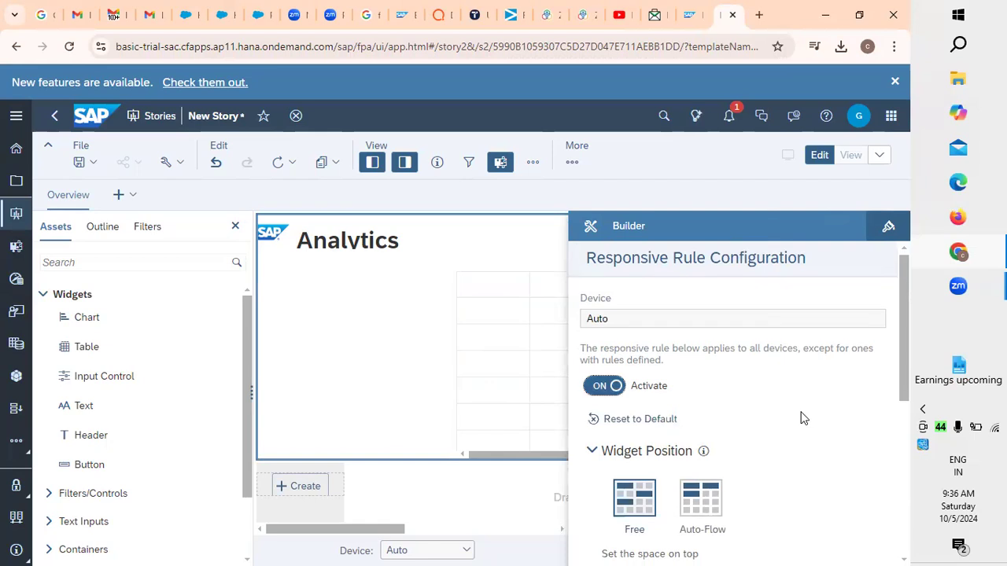
scroll(737, 415, down, 1)
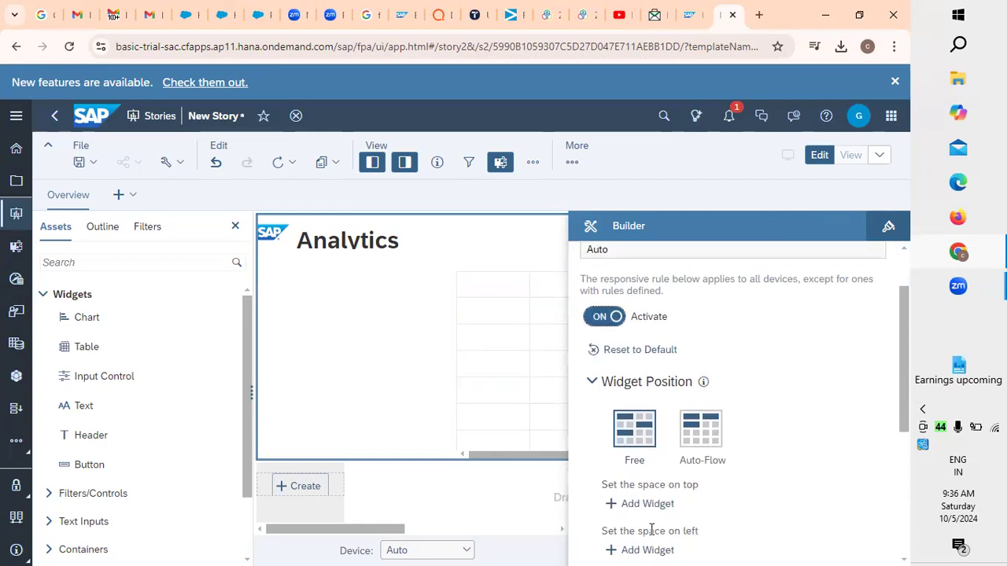
click(696, 435)
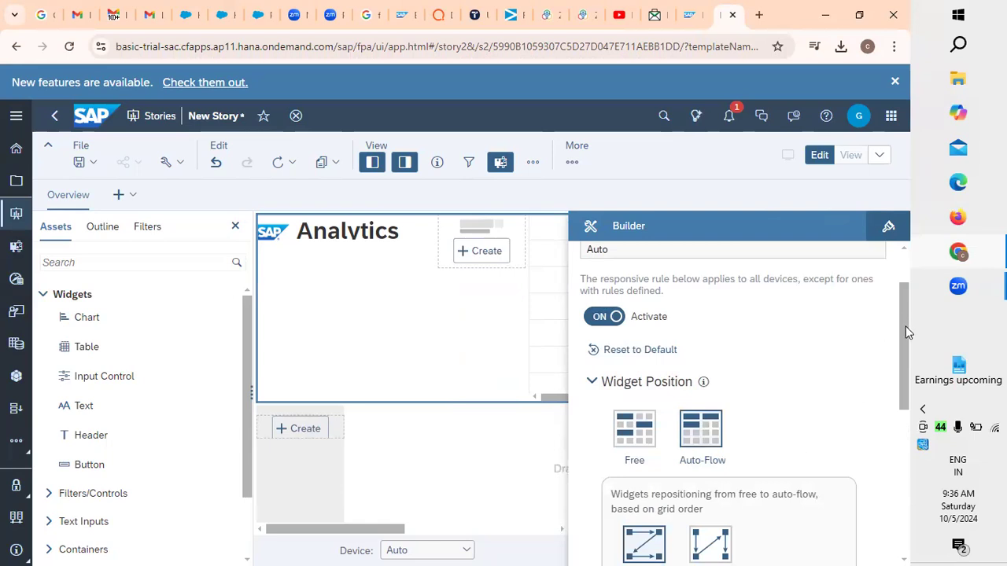
drag(906, 326, 903, 493)
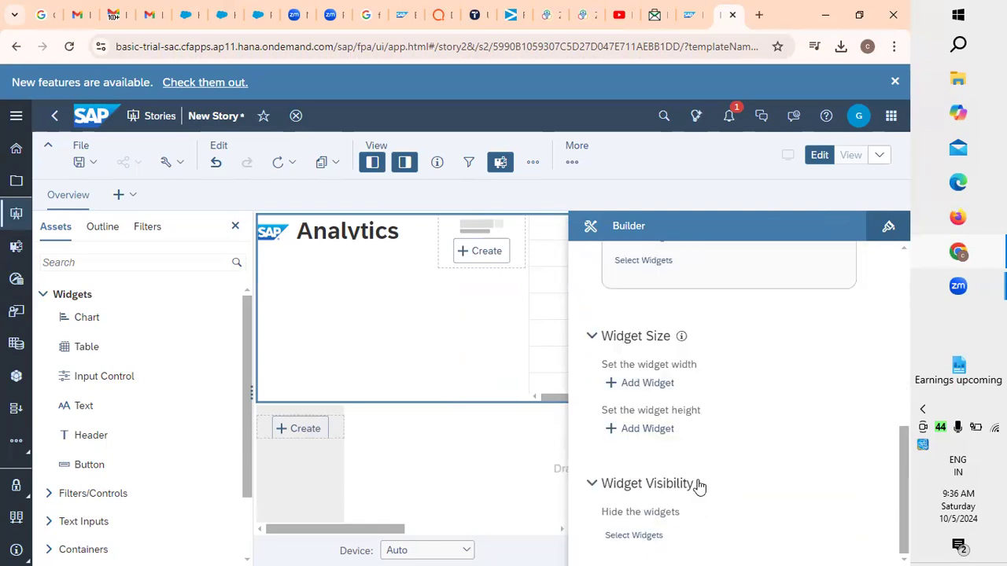
Add a Text widget to the header area, leaving the chart placeholder without a dataset or model
click(464, 459)
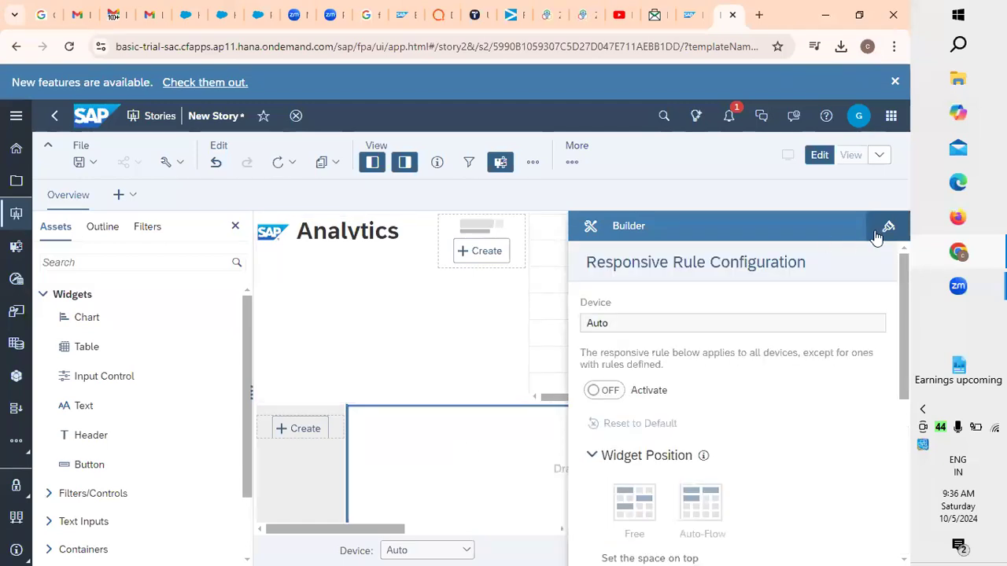
click(455, 252)
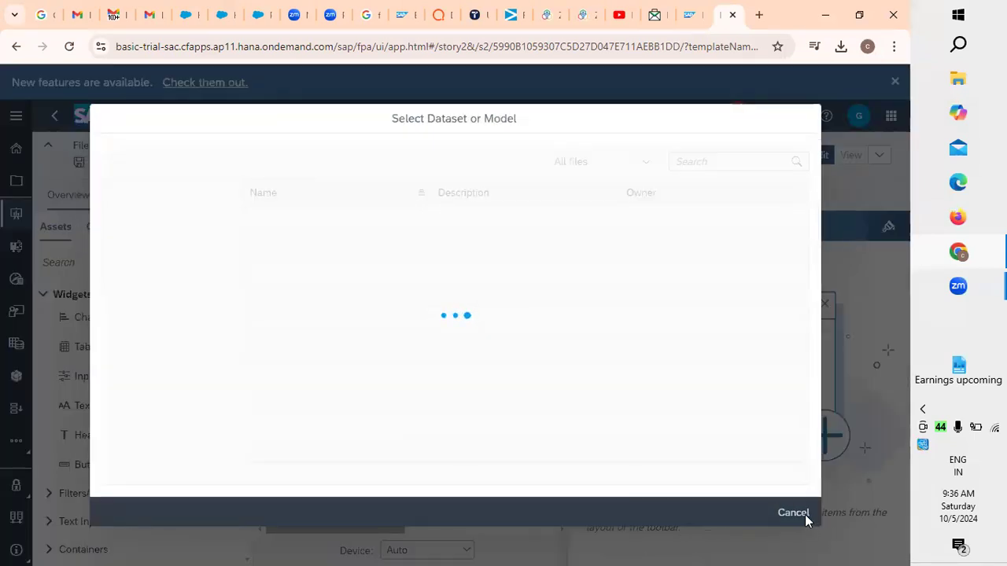
click(805, 514)
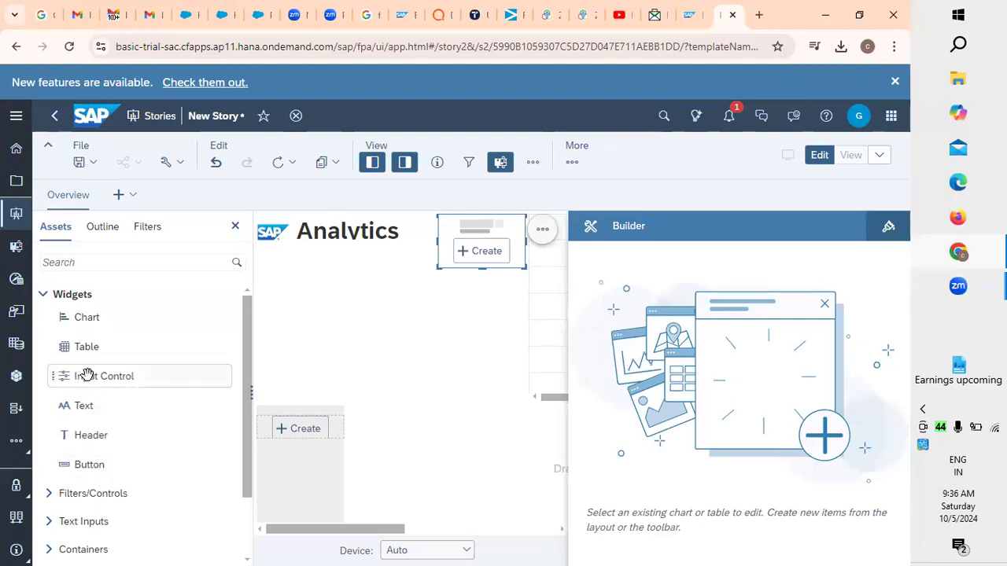
drag(87, 405, 336, 340)
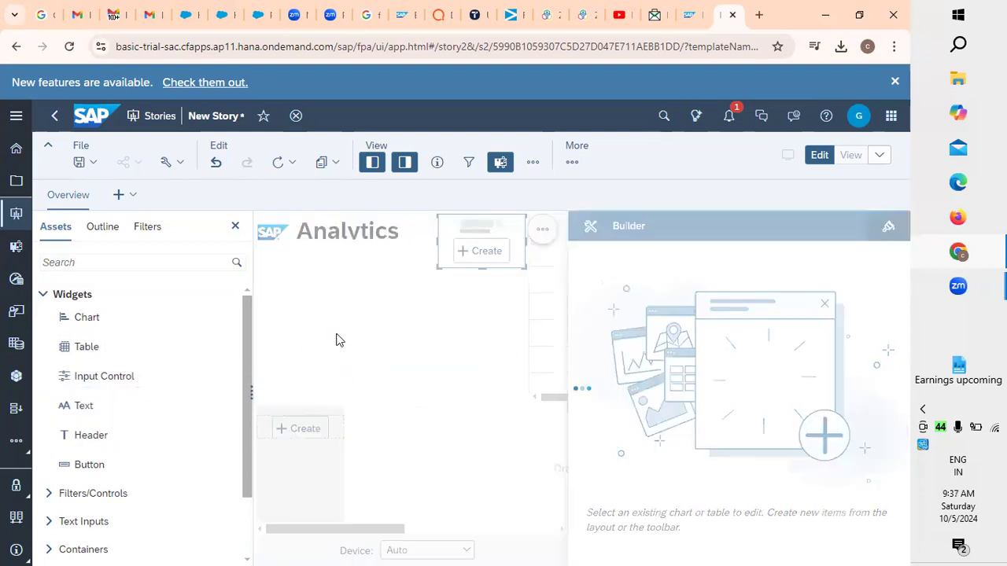
Enter "CLOUMN `1" in the fourth row of the empty table's first column
click(461, 338)
click(306, 303)
click(308, 315)
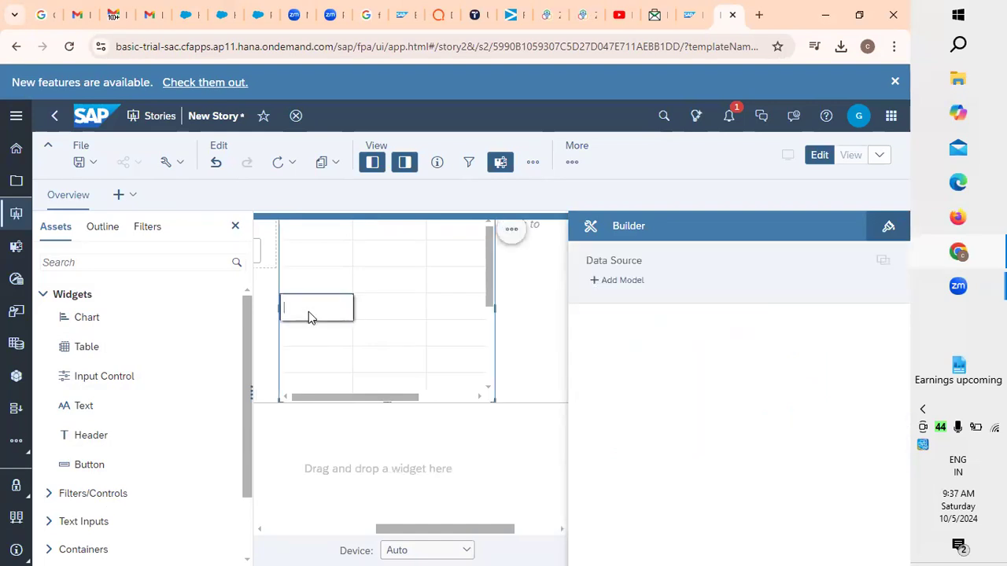
text(CLOUMN `1)
click(423, 362)
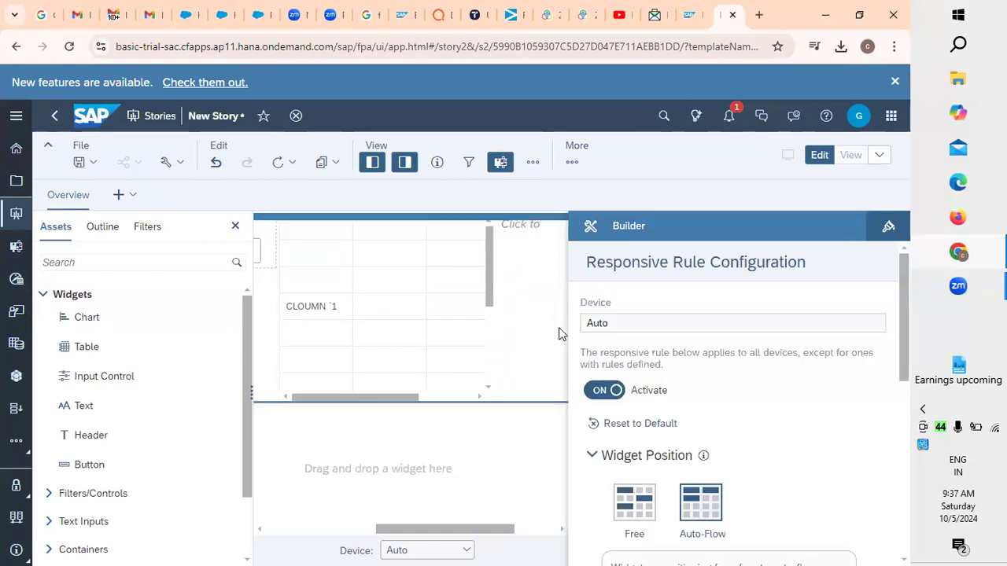
Deactivate the header area's responsive rule and reselect the table
click(604, 390)
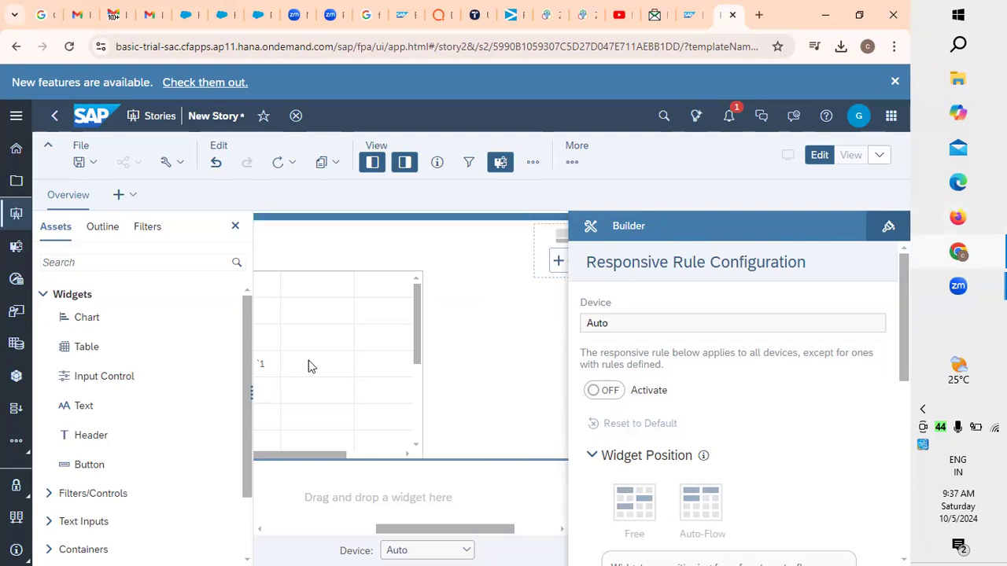
click(301, 456)
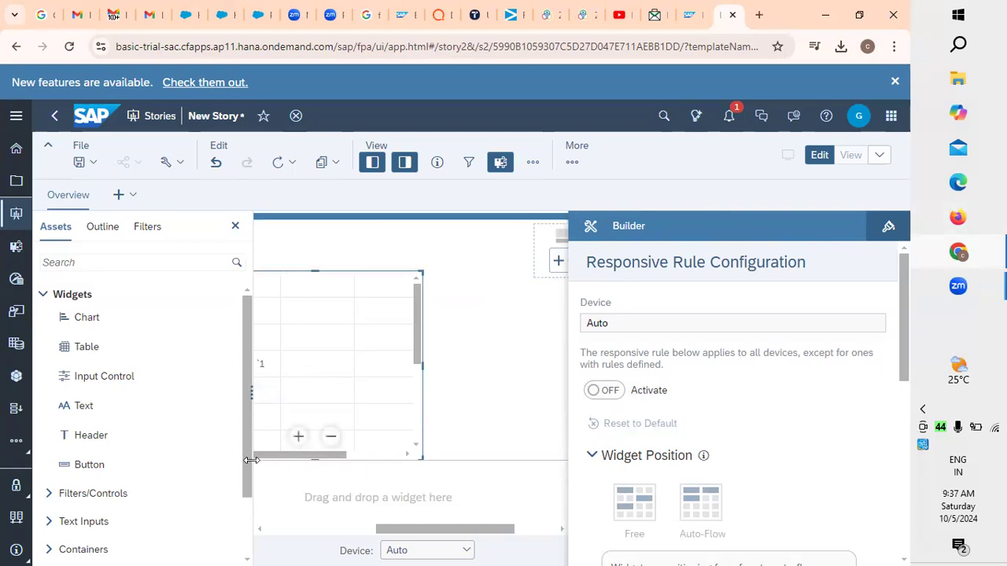
click(266, 285)
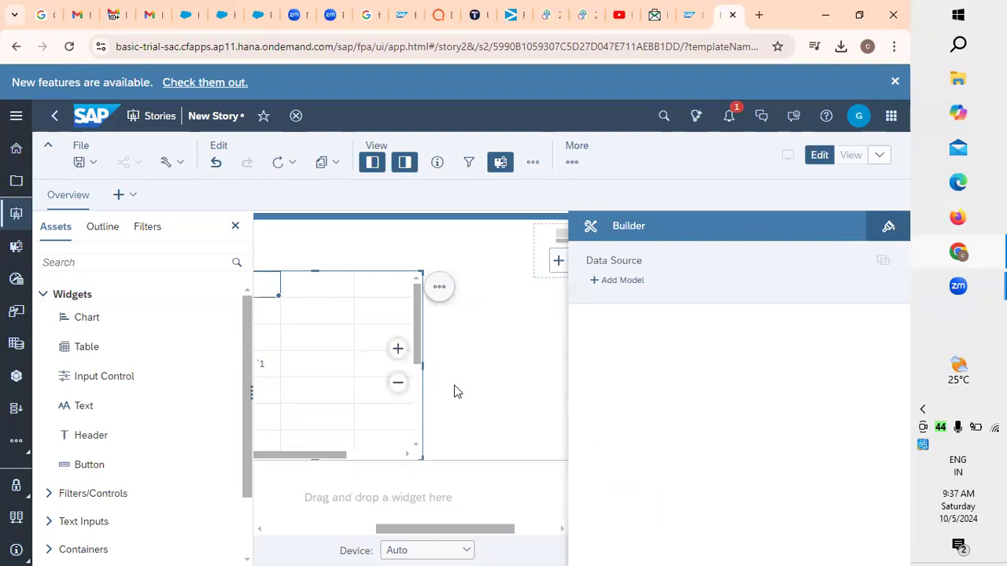
Add a Flow Layout Panel from the Containers widgets to the header area beside the table
scroll(114, 406, down, 2)
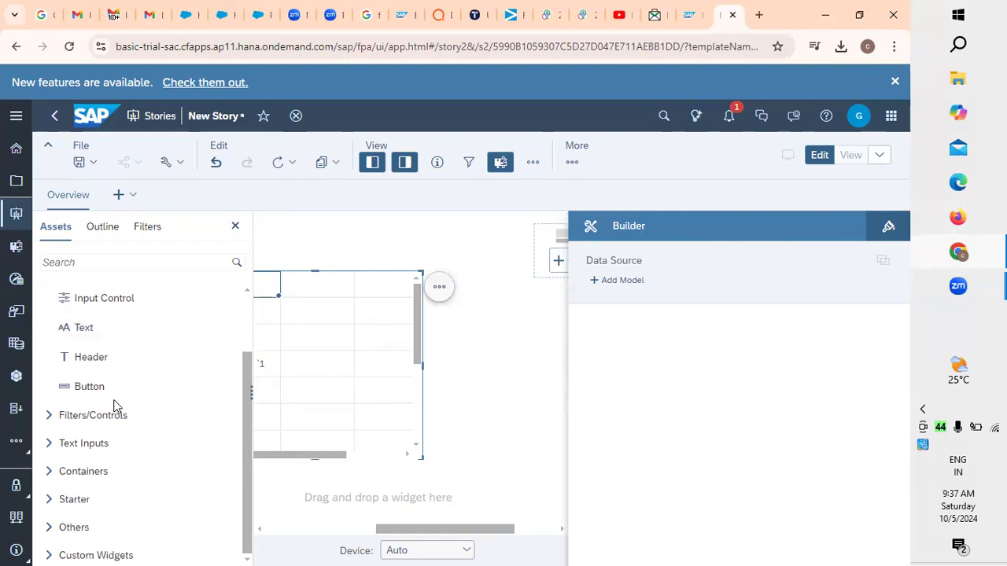
click(50, 473)
scroll(173, 452, down, 4)
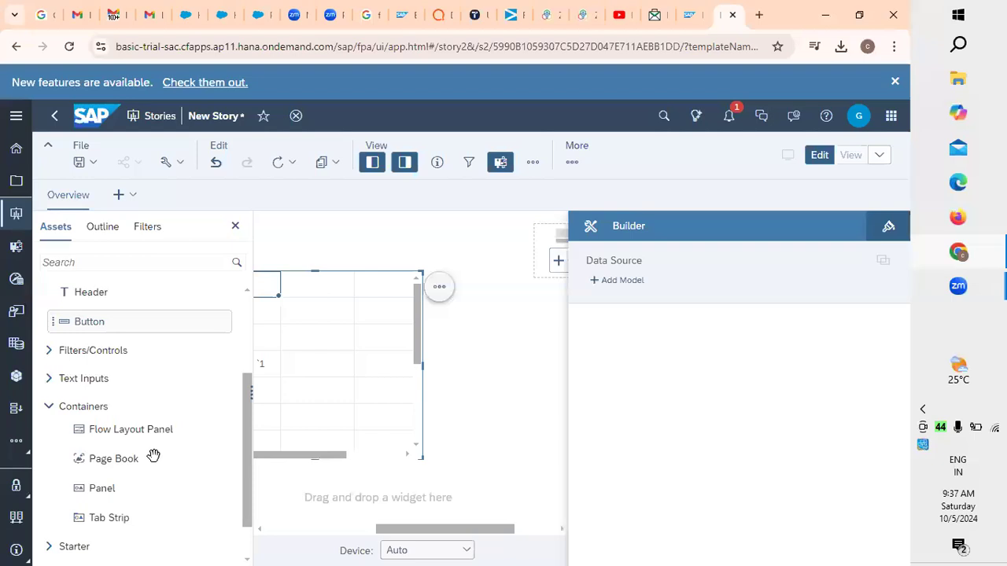
drag(152, 402, 475, 376)
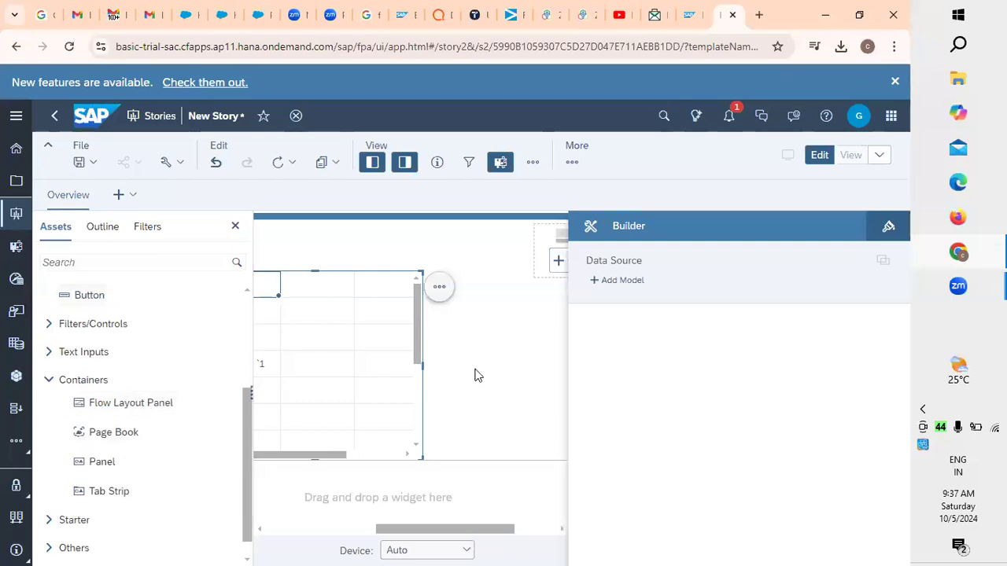
drag(113, 407, 482, 296)
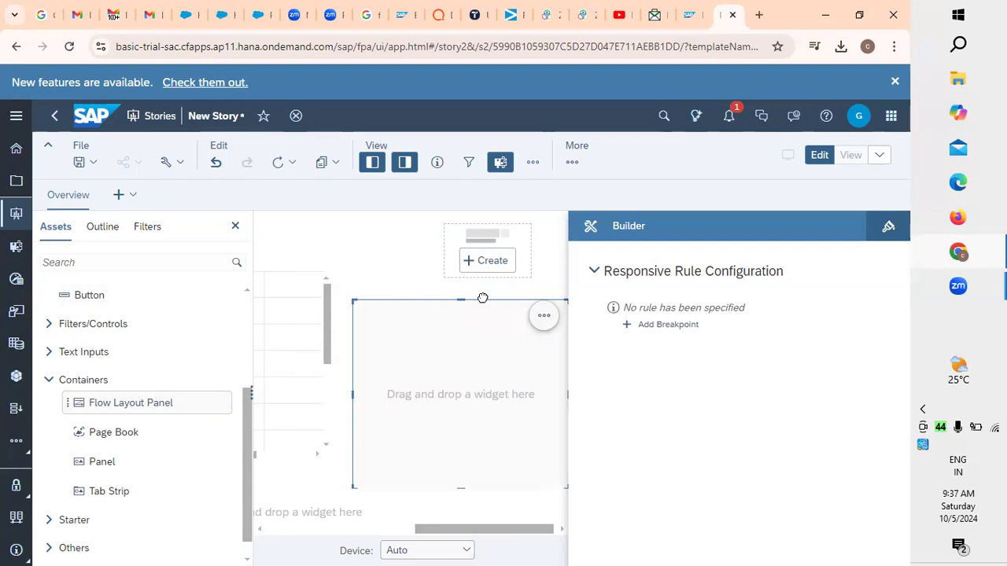
Leave the story for the Analytic Applications start page, discarding the unsaved changes
click(17, 521)
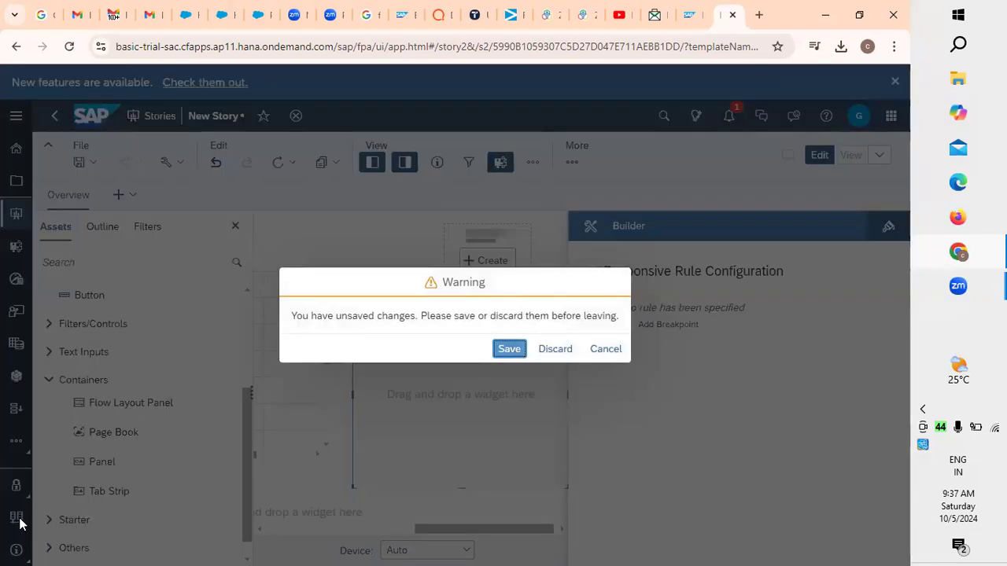
click(606, 349)
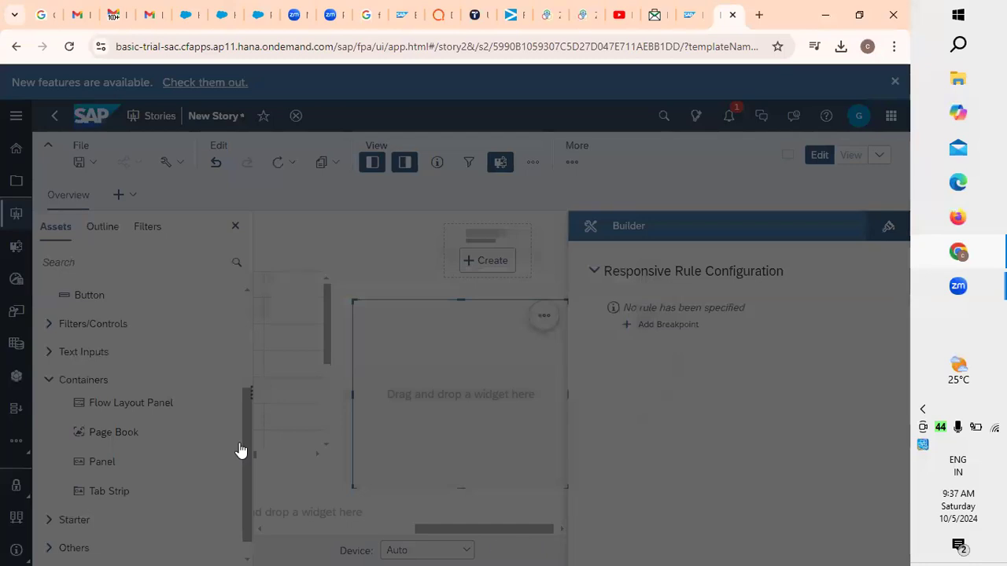
click(18, 248)
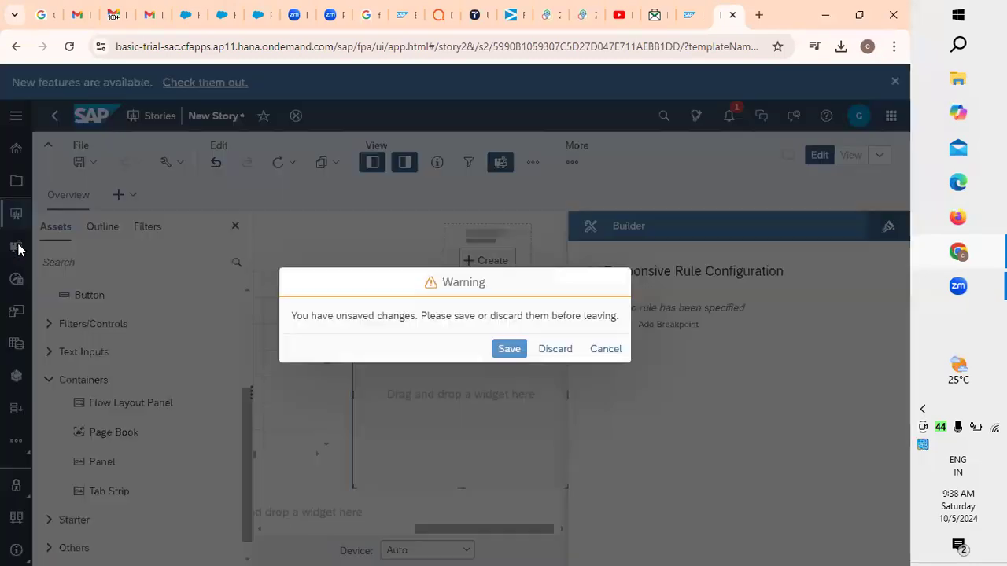
click(558, 354)
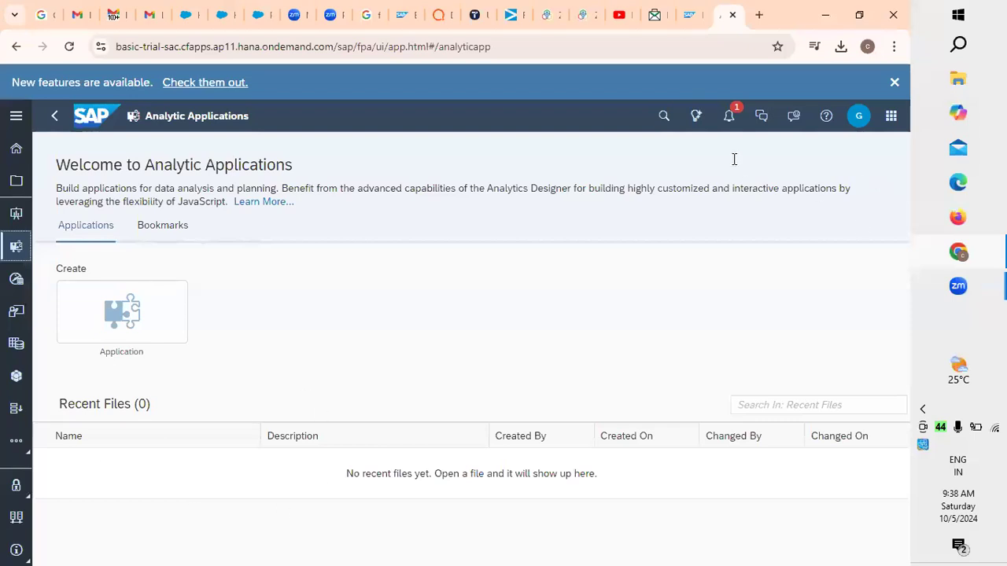
Look at the notifications and the product switcher, staying in SAP Analytics Cloud
click(730, 117)
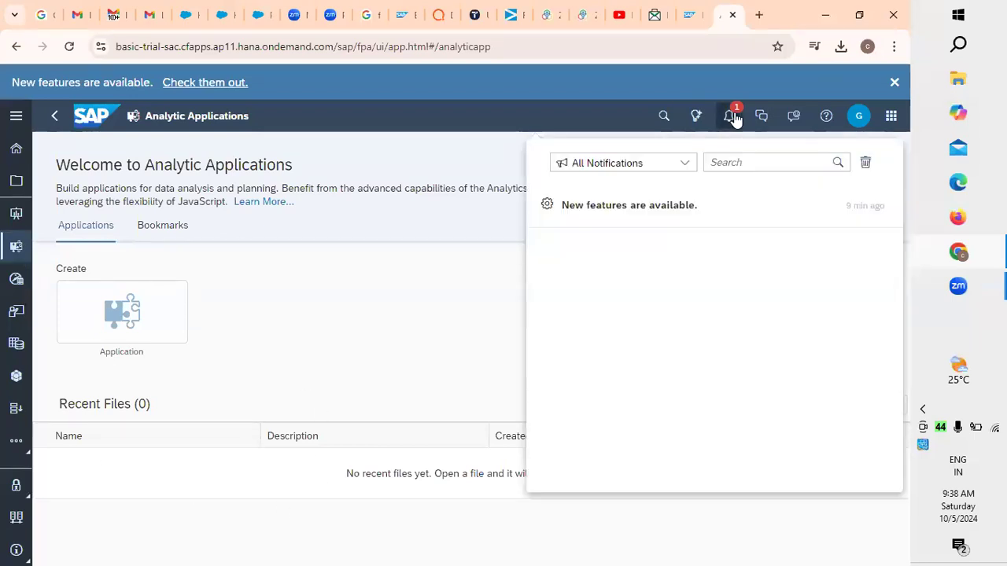
click(454, 239)
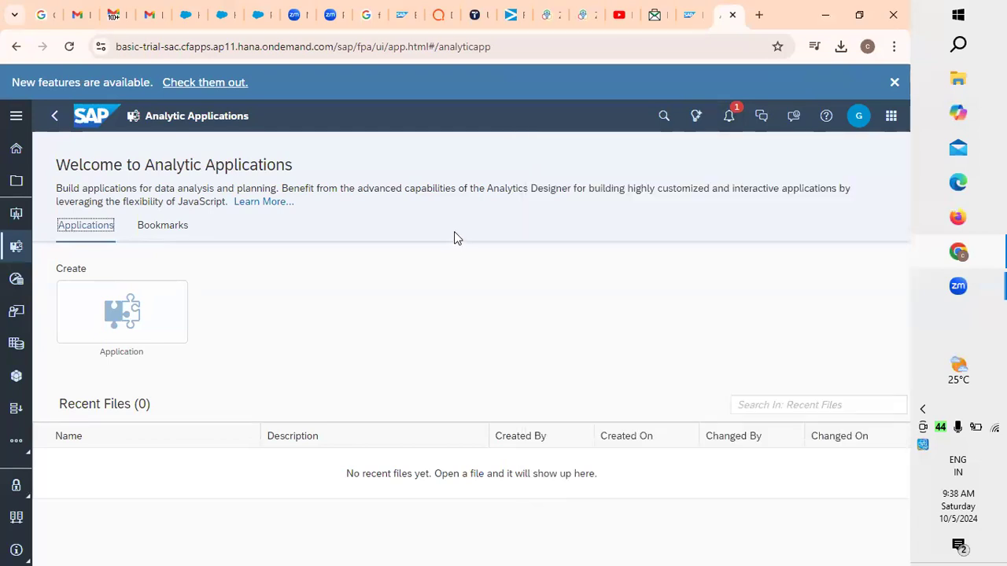
click(891, 118)
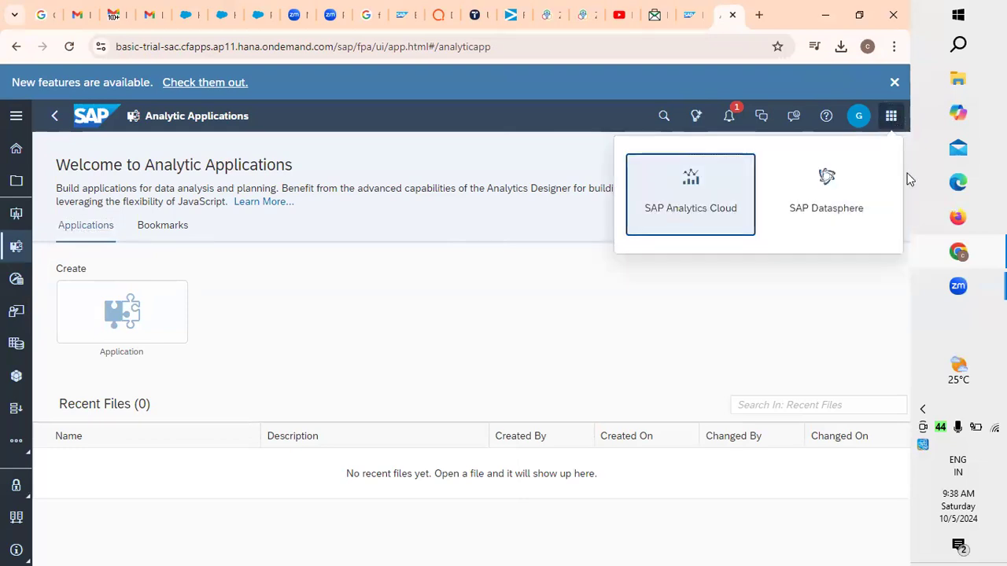
click(690, 211)
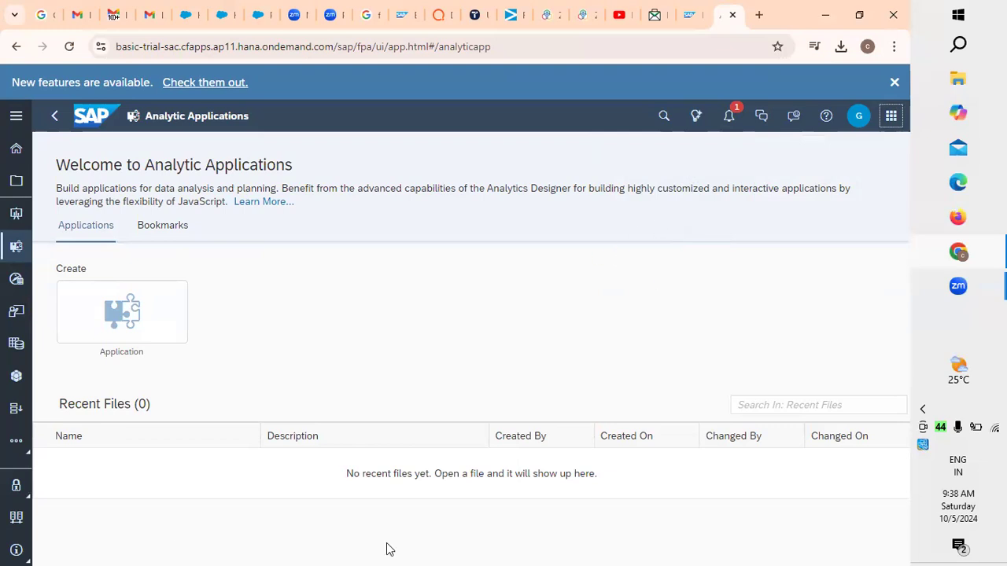
Browse My Files, Featured Files and the System view in the file repository
click(17, 182)
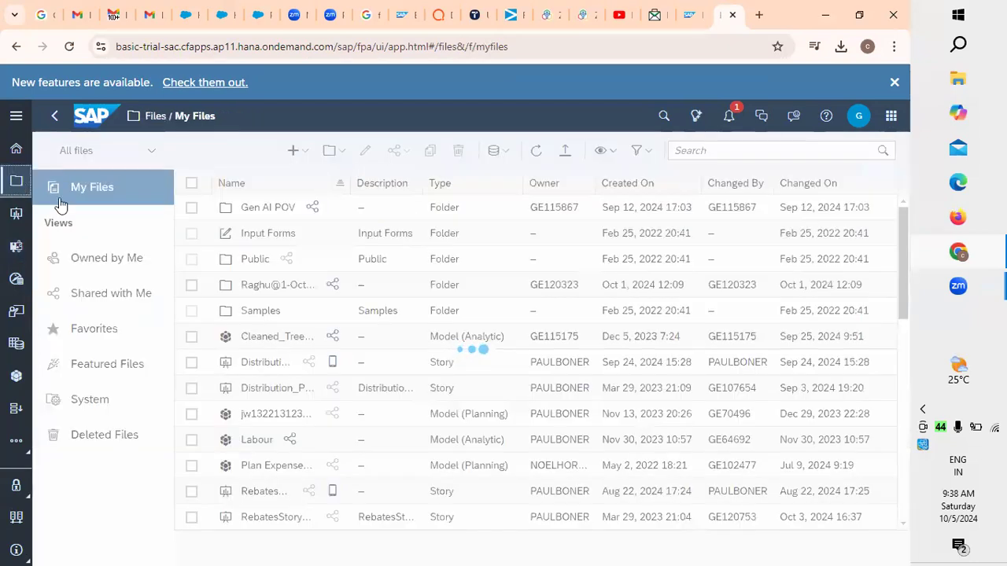
click(116, 369)
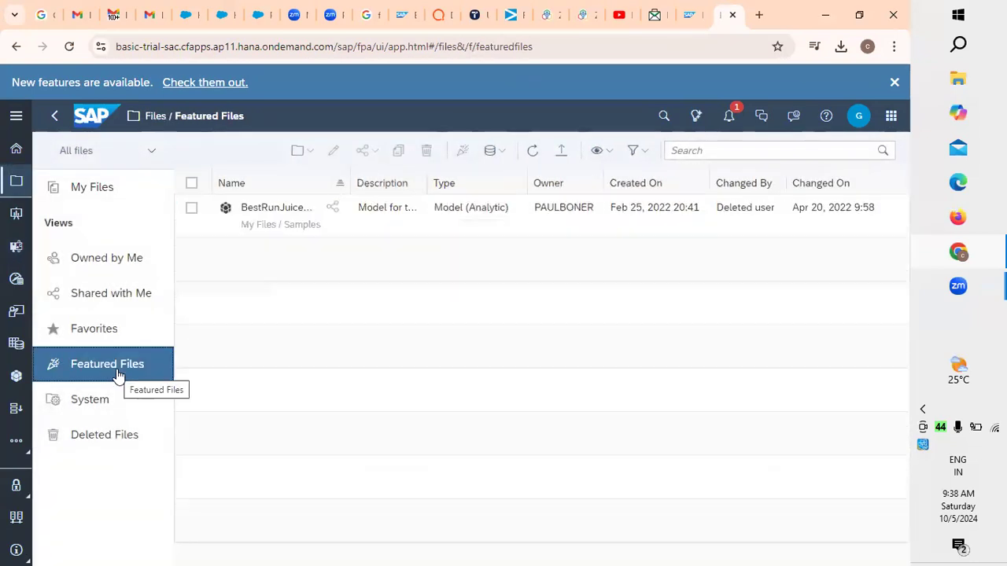
click(99, 403)
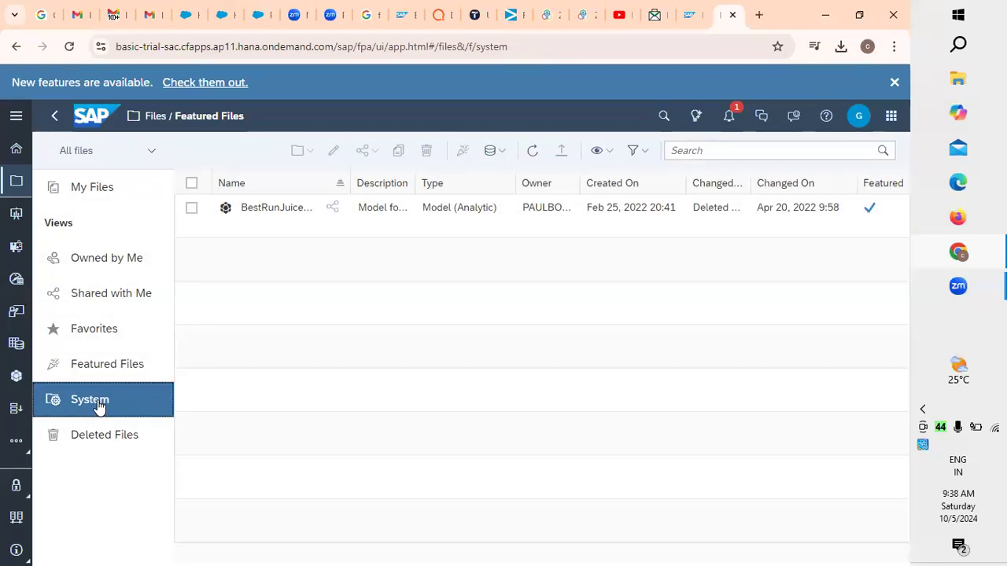
Look at the Stories start page and open the Datasets start page
click(19, 213)
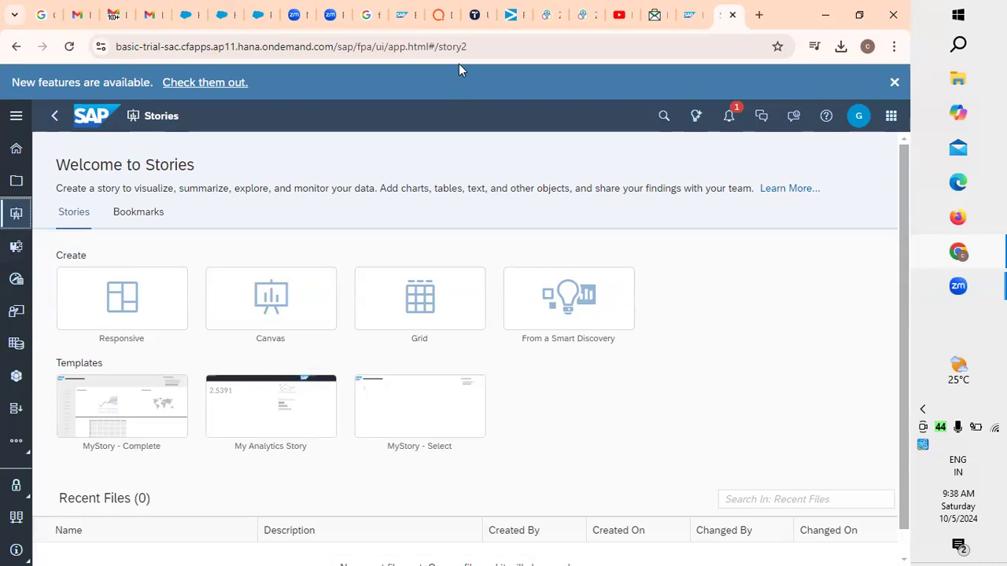
click(17, 348)
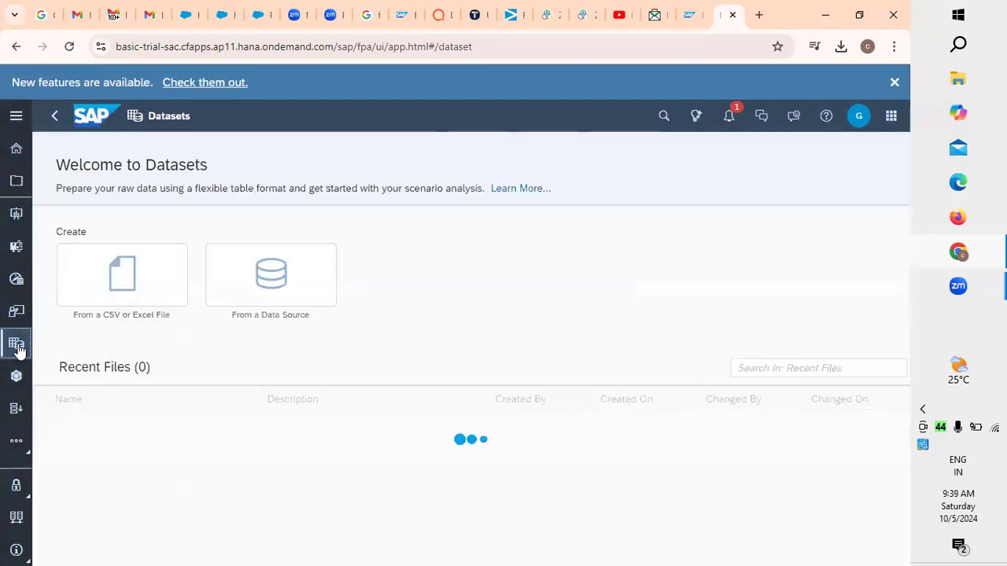